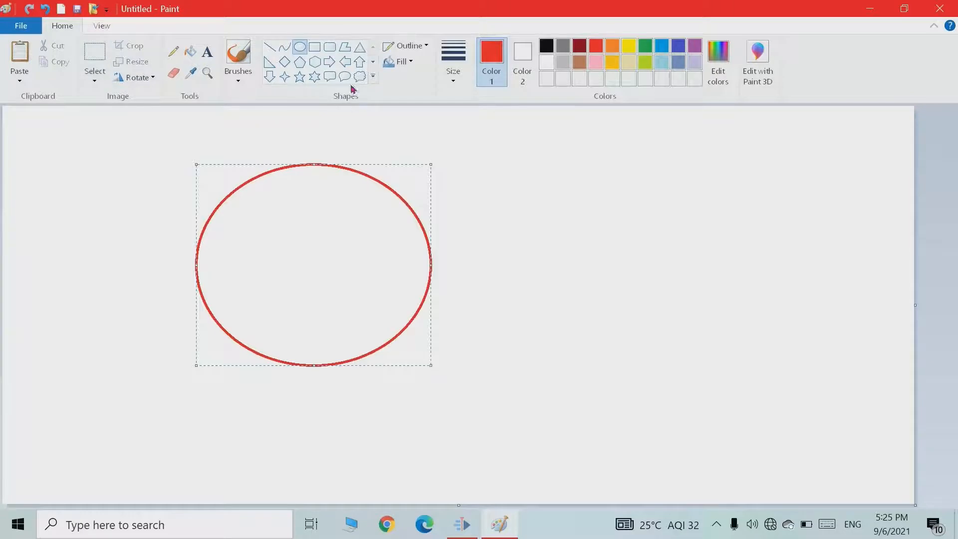
Draw a round speech-bubble callout overlapping the right side of the red ellipse.
{"action": "left_click", "coordinate": [344, 77]}
{"action": "left_click_drag", "start_coordinate": [397, 164], "coordinate": [601, 392]}
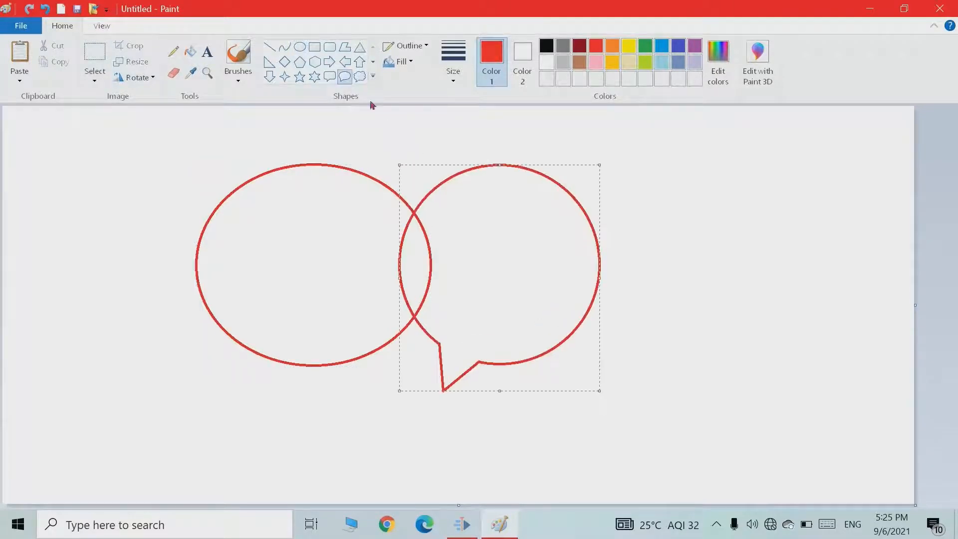
Draw a second round callout overlapping the ellipse, slightly lower and to its right.
{"action": "left_click", "coordinate": [347, 77]}
{"action": "left_click_drag", "start_coordinate": [208, 208], "coordinate": [416, 425]}
Draw a rectangle along the left edge of the canvas, overlapping the lower-left callout.
{"action": "left_click", "coordinate": [315, 52]}
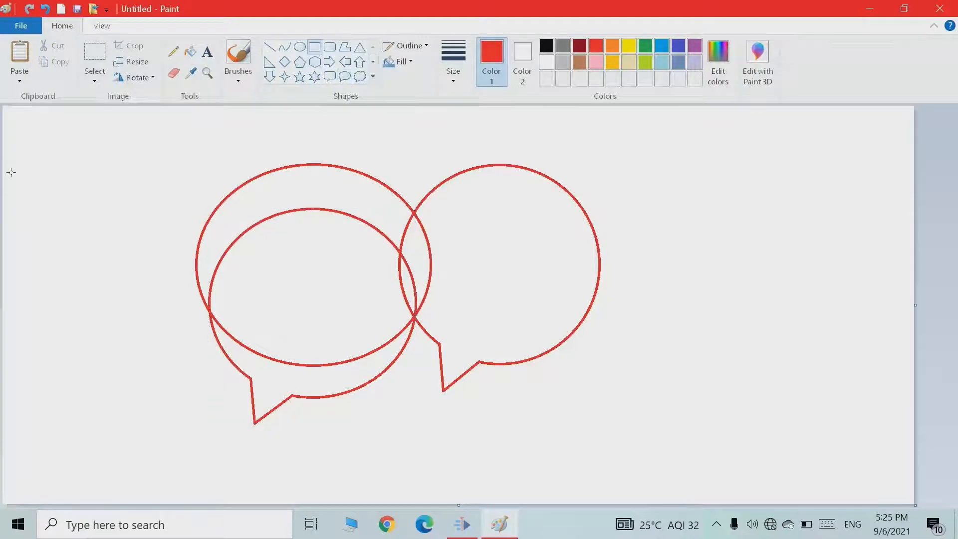
{"action": "left_click_drag", "start_coordinate": [10, 172], "coordinate": [286, 405]}
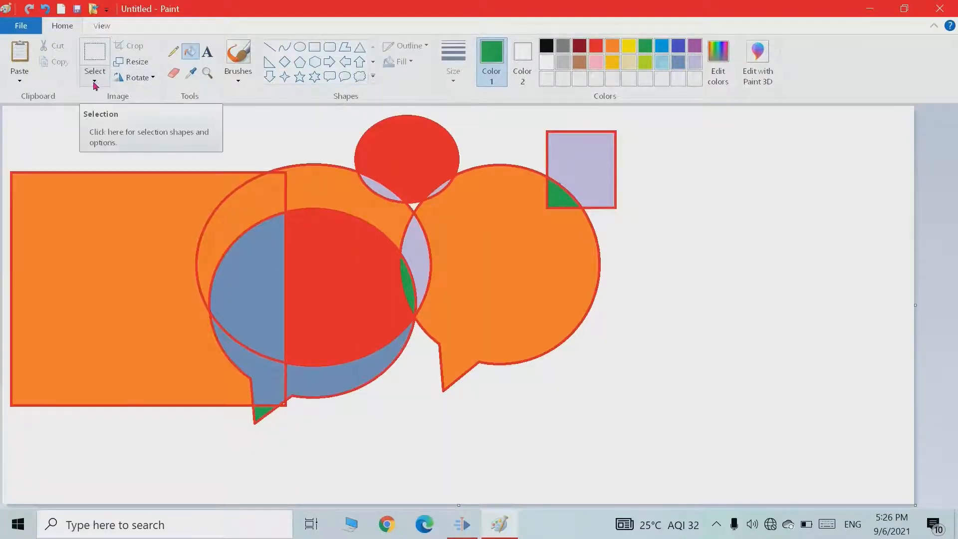
Switch the selection shape to Rectangular selection.
{"action": "left_click", "coordinate": [95, 82]}
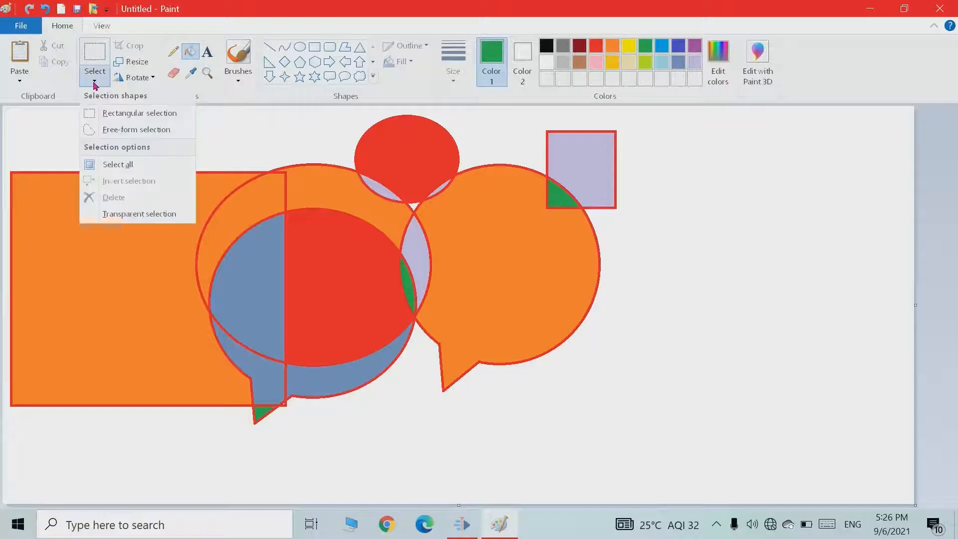
{"action": "left_click", "coordinate": [576, 418]}
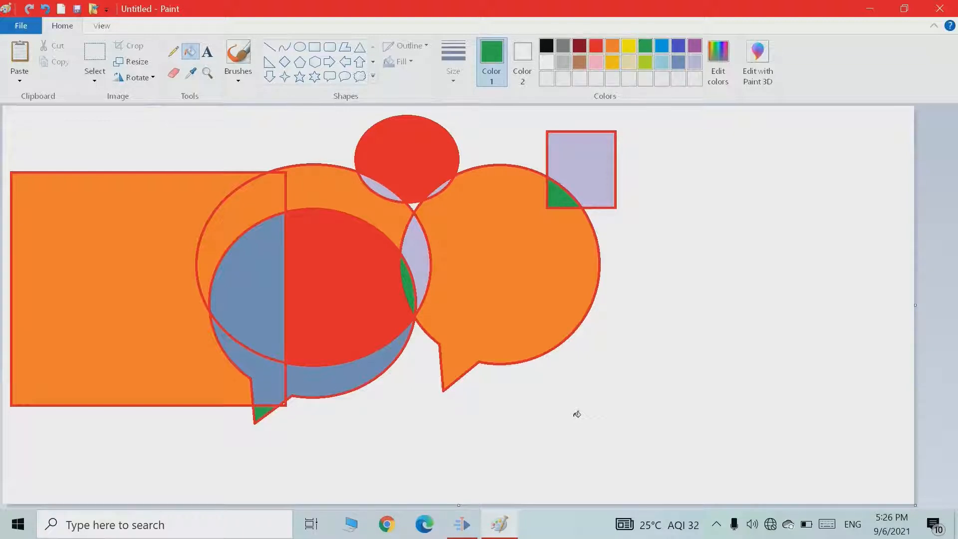
{"action": "left_click", "coordinate": [92, 84]}
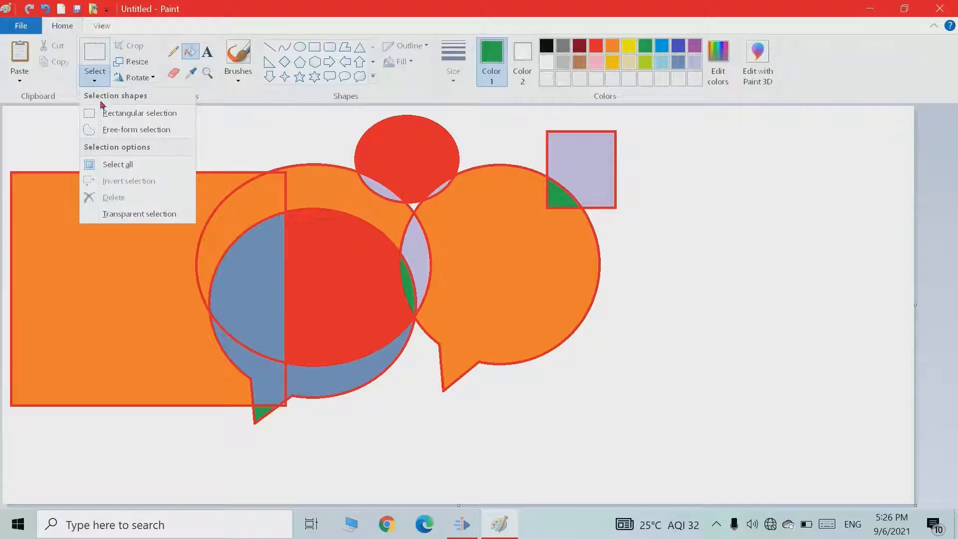
{"action": "left_click", "coordinate": [107, 116]}
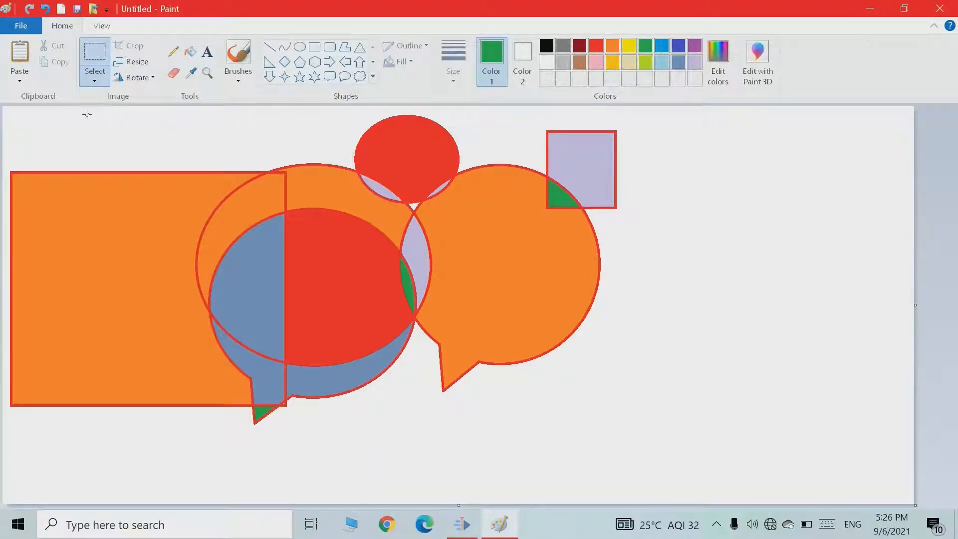
Move a rectangular selection of the upper-left area over the shapes, then undo the move.
{"action": "left_click_drag", "start_coordinate": [86, 114], "coordinate": [223, 187]}
{"action": "left_click_drag", "start_coordinate": [472, 376], "coordinate": [543, 407]}
{"action": "left_click_drag", "start_coordinate": [429, 282], "coordinate": [409, 268]}
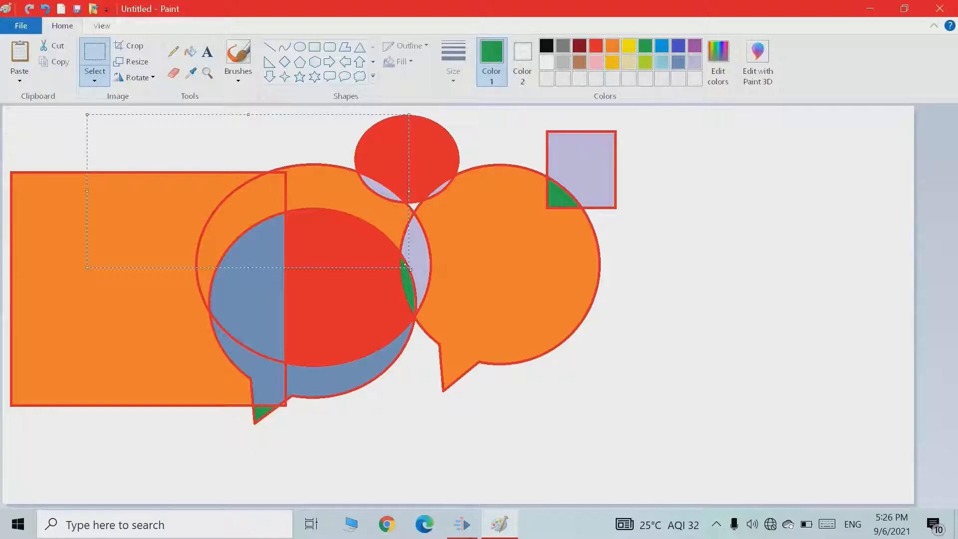
{"action": "mouse_move", "coordinate": [281, 208]}
{"action": "left_mouse_down"}
{"action": "mouse_move", "coordinate": [683, 388]}
{"action": "mouse_move", "coordinate": [703, 385]}
{"action": "mouse_move", "coordinate": [702, 242]}
{"action": "mouse_move", "coordinate": [491, 326]}
{"action": "mouse_move", "coordinate": [589, 250]}
{"action": "mouse_move", "coordinate": [279, 343]}
{"action": "mouse_move", "coordinate": [596, 342]}
{"action": "mouse_move", "coordinate": [626, 242]}
{"action": "mouse_move", "coordinate": [226, 232]}
{"action": "mouse_move", "coordinate": [240, 190]}
{"action": "mouse_move", "coordinate": [335, 238]}
{"action": "mouse_move", "coordinate": [379, 328]}
{"action": "mouse_move", "coordinate": [277, 192]}
{"action": "mouse_move", "coordinate": [280, 212]}
{"action": "mouse_move", "coordinate": [276, 203]}
{"action": "left_mouse_up"}
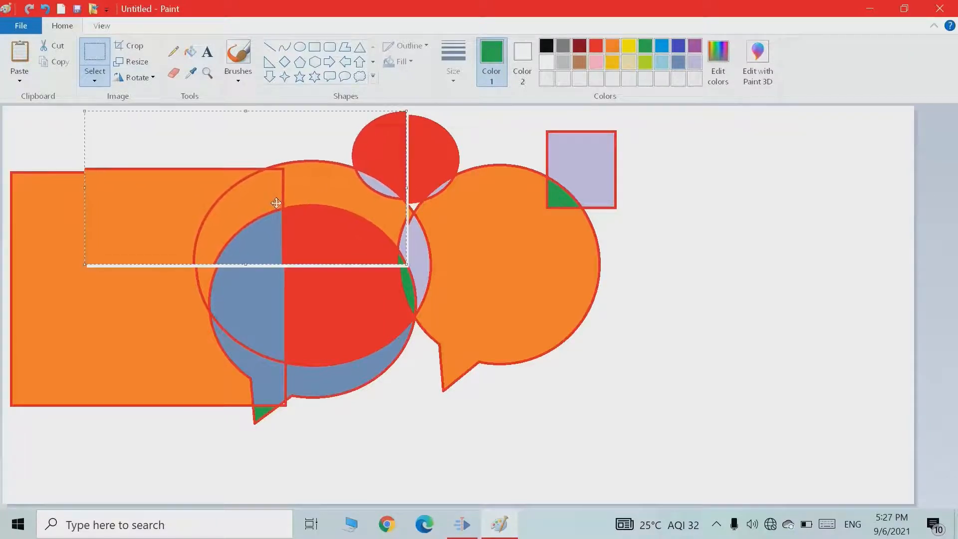
{"action": "key", "text": "ctrl+z"}
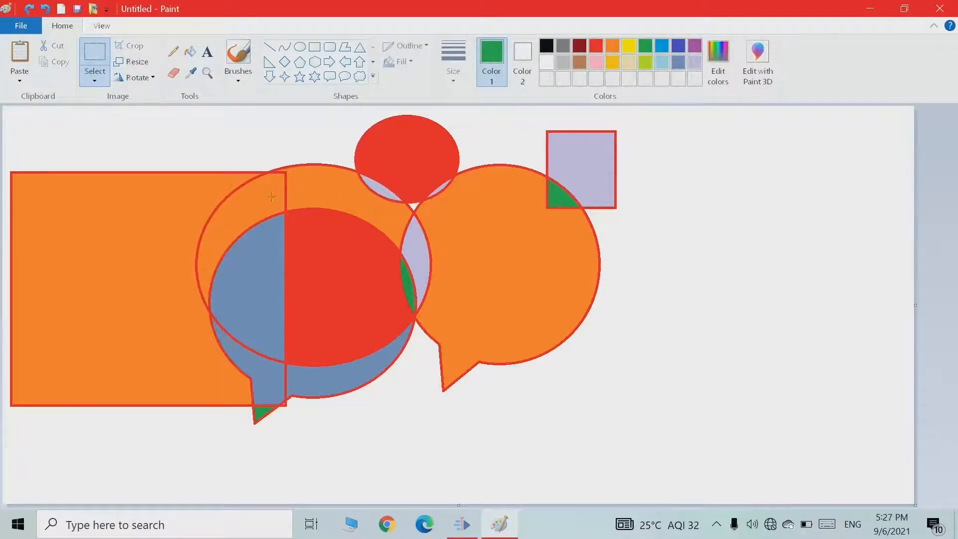
Switch to Free-form selection, move a freehand-selected region, then undo the move.
{"action": "left_click", "coordinate": [101, 83]}
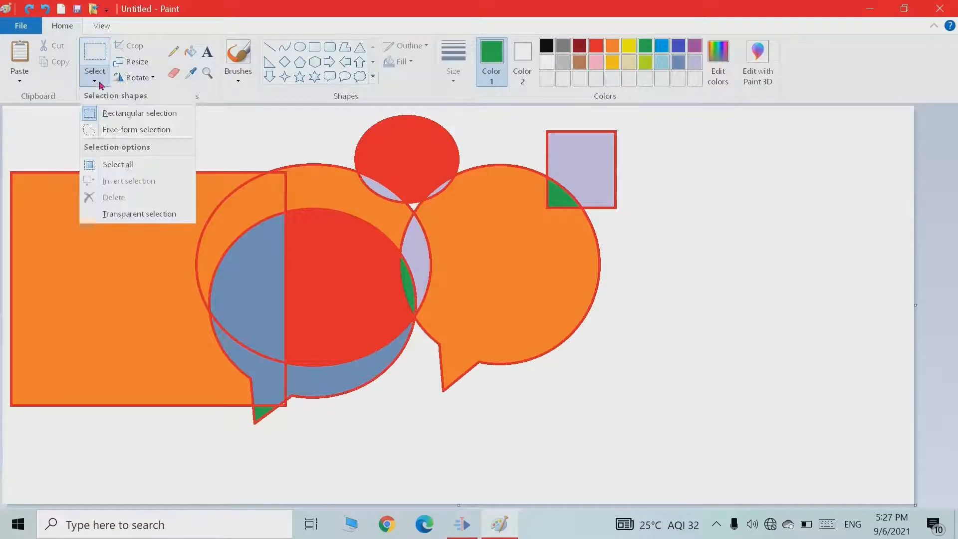
{"action": "left_click", "coordinate": [128, 131]}
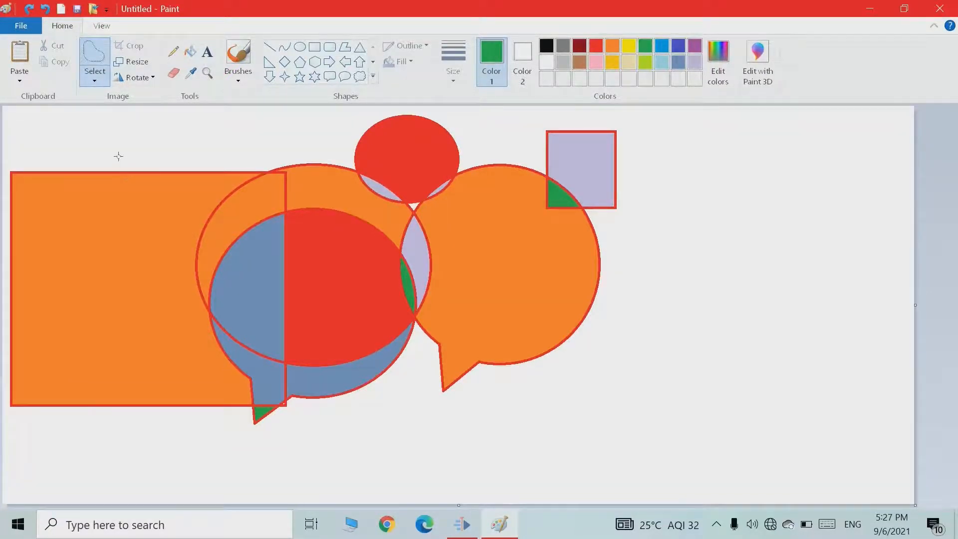
{"action": "mouse_move", "coordinate": [119, 156]}
{"action": "left_mouse_down"}
{"action": "mouse_move", "coordinate": [235, 164]}
{"action": "mouse_move", "coordinate": [315, 135]}
{"action": "mouse_move", "coordinate": [362, 133]}
{"action": "mouse_move", "coordinate": [467, 169]}
{"action": "mouse_move", "coordinate": [505, 226]}
{"action": "mouse_move", "coordinate": [470, 248]}
{"action": "mouse_move", "coordinate": [445, 294]}
{"action": "mouse_move", "coordinate": [400, 340]}
{"action": "mouse_move", "coordinate": [231, 373]}
{"action": "mouse_move", "coordinate": [189, 353]}
{"action": "mouse_move", "coordinate": [133, 235]}
{"action": "mouse_move", "coordinate": [109, 213]}
{"action": "mouse_move", "coordinate": [133, 187]}
{"action": "mouse_move", "coordinate": [125, 152]}
{"action": "left_mouse_up"}
{"action": "left_click_drag", "start_coordinate": [261, 224], "coordinate": [404, 278]}
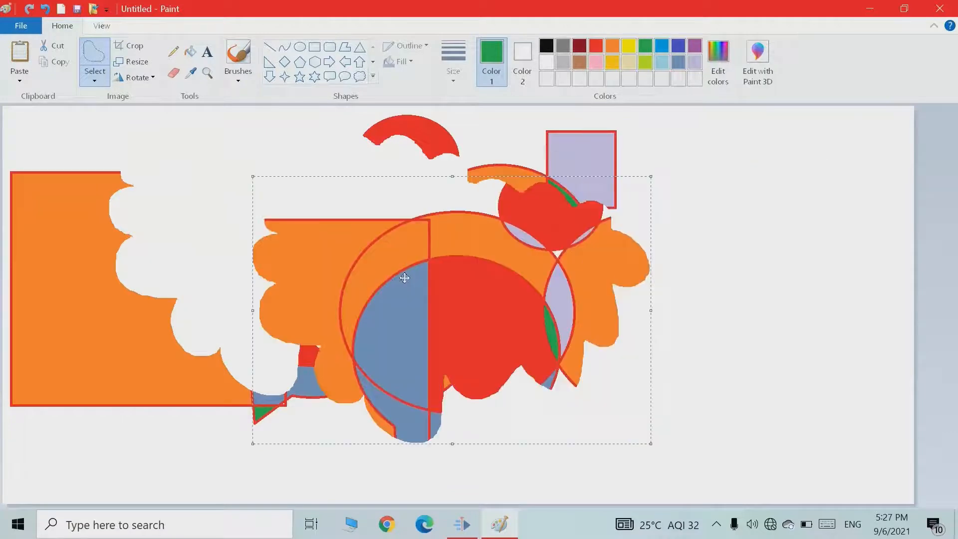
{"action": "key", "text": "ctrl+z"}
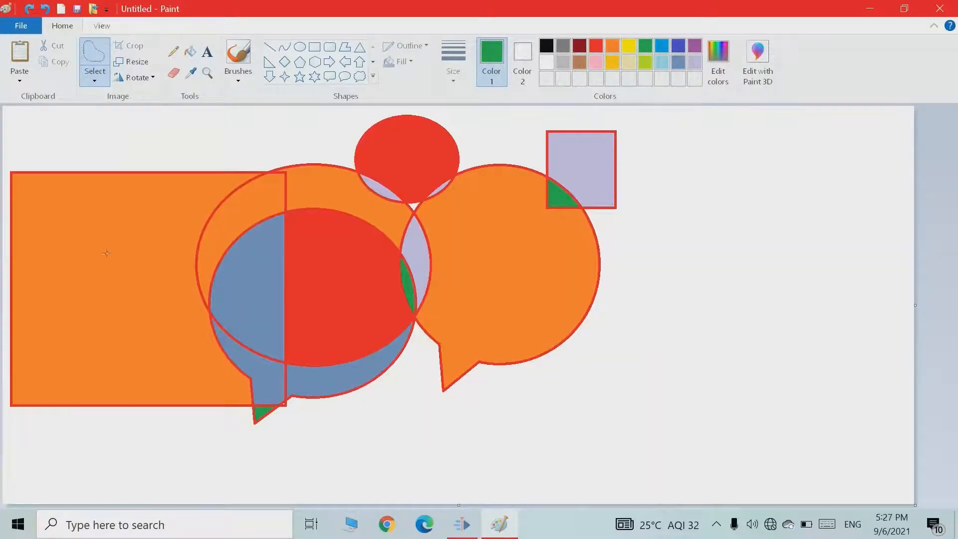
Select a flower-shaped free-form area in the orange rectangle, move it to the right, then undo the move.
{"action": "left_click_drag", "start_coordinate": [93, 240], "coordinate": [53, 197]}
{"action": "mouse_move", "coordinate": [92, 222]}
{"action": "left_mouse_down"}
{"action": "mouse_move", "coordinate": [185, 229]}
{"action": "mouse_move", "coordinate": [163, 266]}
{"action": "mouse_move", "coordinate": [140, 250]}
{"action": "mouse_move", "coordinate": [148, 299]}
{"action": "mouse_move", "coordinate": [101, 259]}
{"action": "left_mouse_up"}
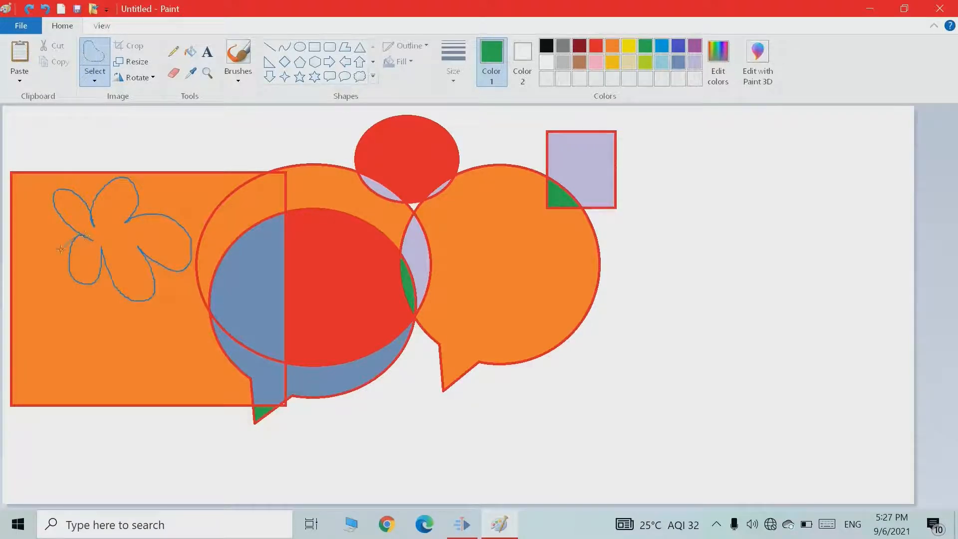
{"action": "mouse_move", "coordinate": [60, 248]}
{"action": "left_mouse_down"}
{"action": "mouse_move", "coordinate": [65, 310]}
{"action": "mouse_move", "coordinate": [89, 350]}
{"action": "mouse_move", "coordinate": [99, 313]}
{"action": "mouse_move", "coordinate": [118, 318]}
{"action": "mouse_move", "coordinate": [108, 338]}
{"action": "mouse_move", "coordinate": [58, 331]}
{"action": "mouse_move", "coordinate": [49, 341]}
{"action": "mouse_move", "coordinate": [70, 324]}
{"action": "mouse_move", "coordinate": [47, 336]}
{"action": "mouse_move", "coordinate": [51, 361]}
{"action": "mouse_move", "coordinate": [82, 335]}
{"action": "mouse_move", "coordinate": [97, 295]}
{"action": "mouse_move", "coordinate": [208, 315]}
{"action": "mouse_move", "coordinate": [314, 348]}
{"action": "mouse_move", "coordinate": [477, 347]}
{"action": "mouse_move", "coordinate": [521, 321]}
{"action": "mouse_move", "coordinate": [491, 319]}
{"action": "mouse_move", "coordinate": [443, 289]}
{"action": "mouse_move", "coordinate": [368, 285]}
{"action": "mouse_move", "coordinate": [328, 304]}
{"action": "mouse_move", "coordinate": [291, 275]}
{"action": "mouse_move", "coordinate": [310, 323]}
{"action": "mouse_move", "coordinate": [254, 316]}
{"action": "mouse_move", "coordinate": [667, 313]}
{"action": "mouse_move", "coordinate": [711, 327]}
{"action": "left_mouse_up"}
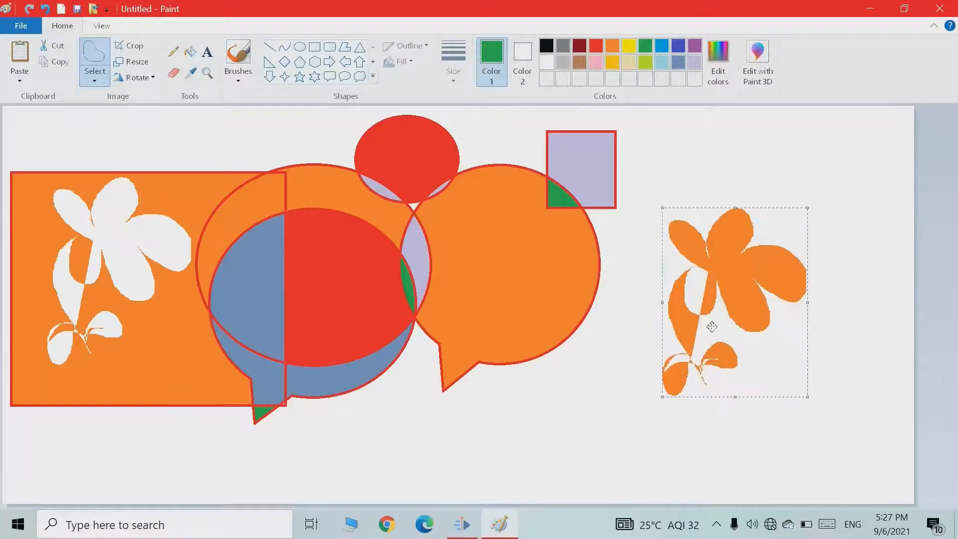
{"action": "key", "text": "ctrl+z"}
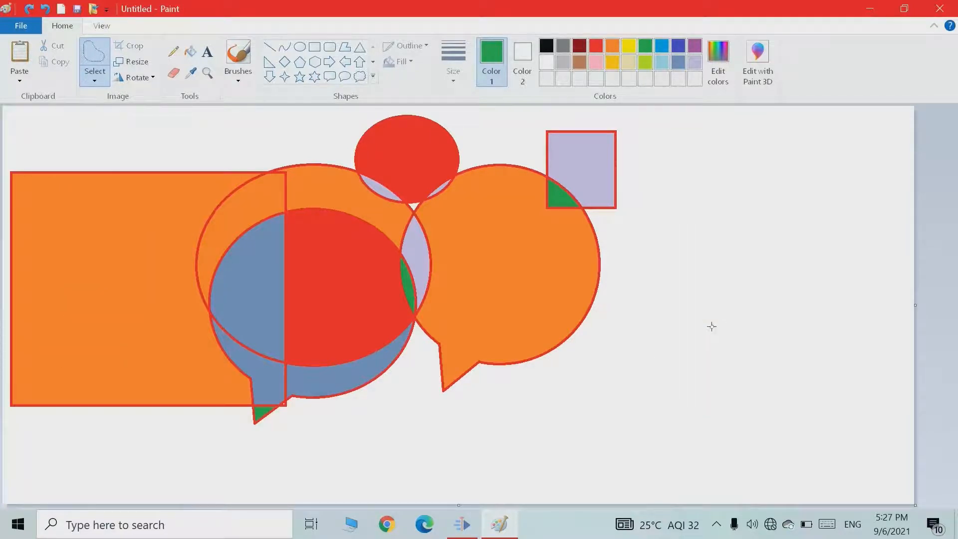
Select the entire canvas with Select all.
{"action": "left_click", "coordinate": [96, 82]}
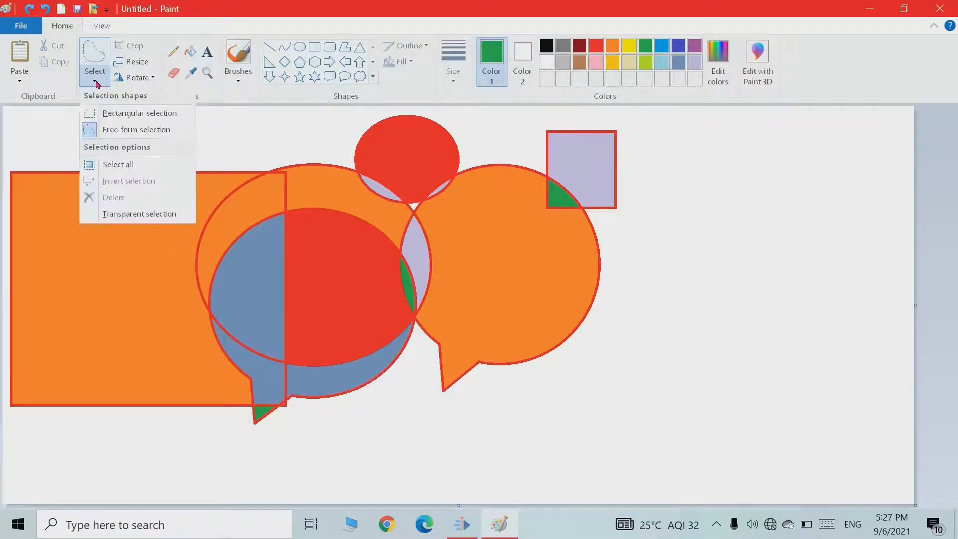
{"action": "left_click", "coordinate": [120, 165]}
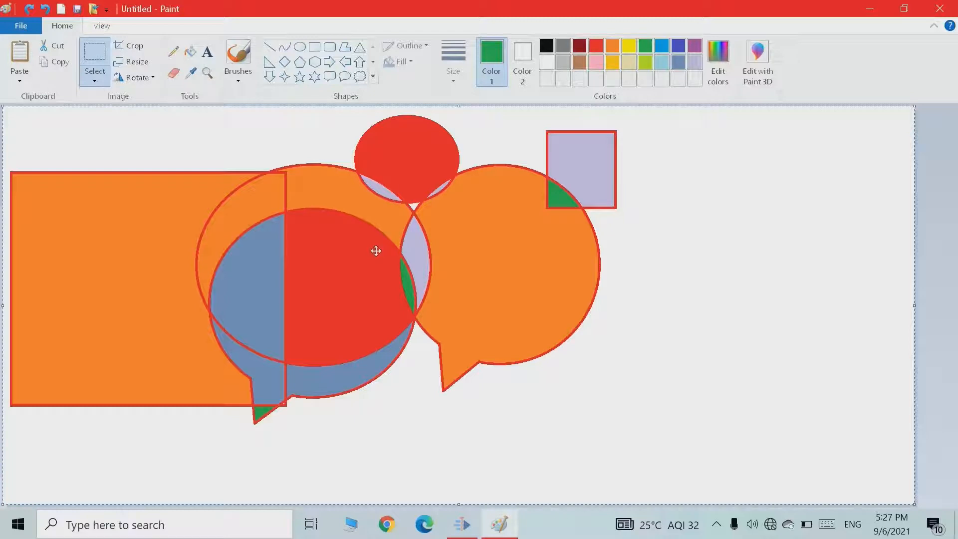
{"action": "left_click", "coordinate": [104, 77]}
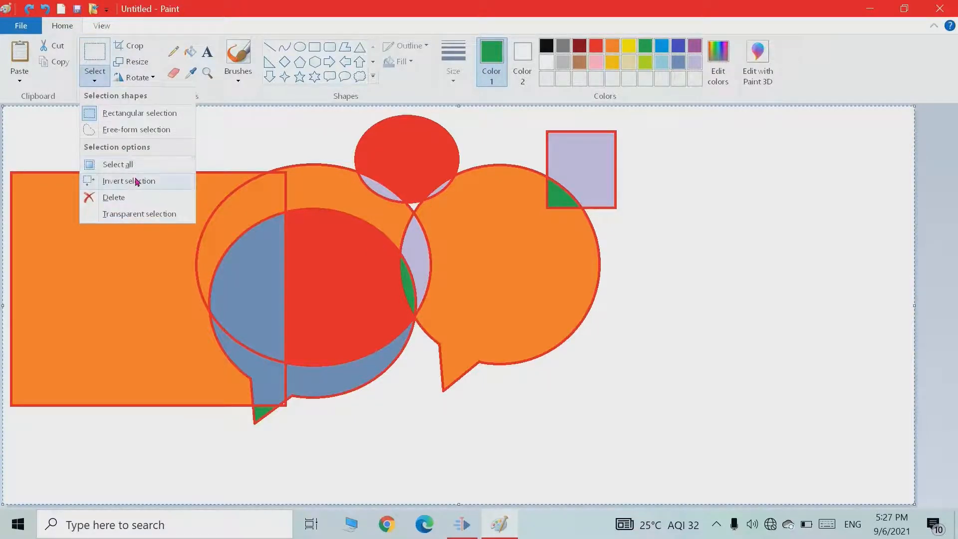
{"action": "left_click", "coordinate": [513, 387]}
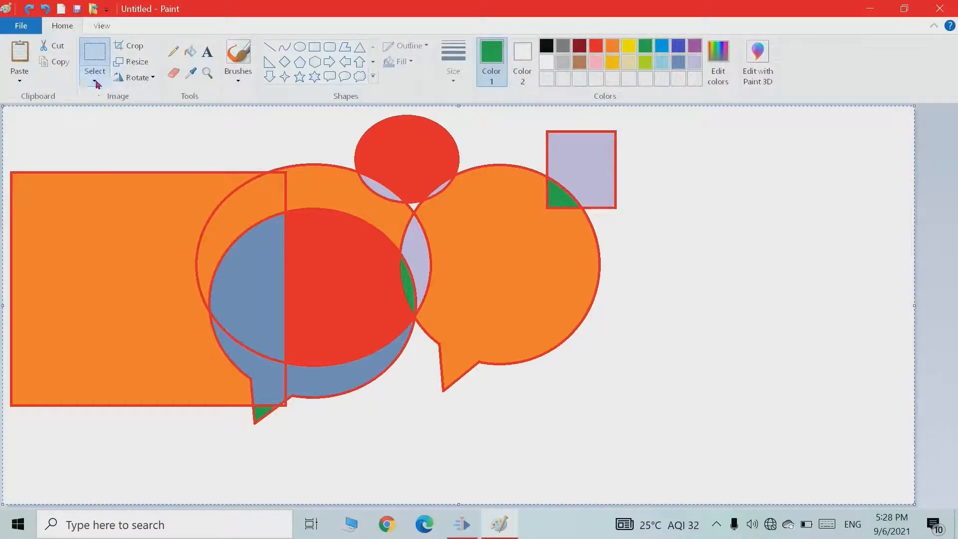
Make a rectangular selection over the right callout, then select all of the canvas again.
{"action": "left_click", "coordinate": [102, 63]}
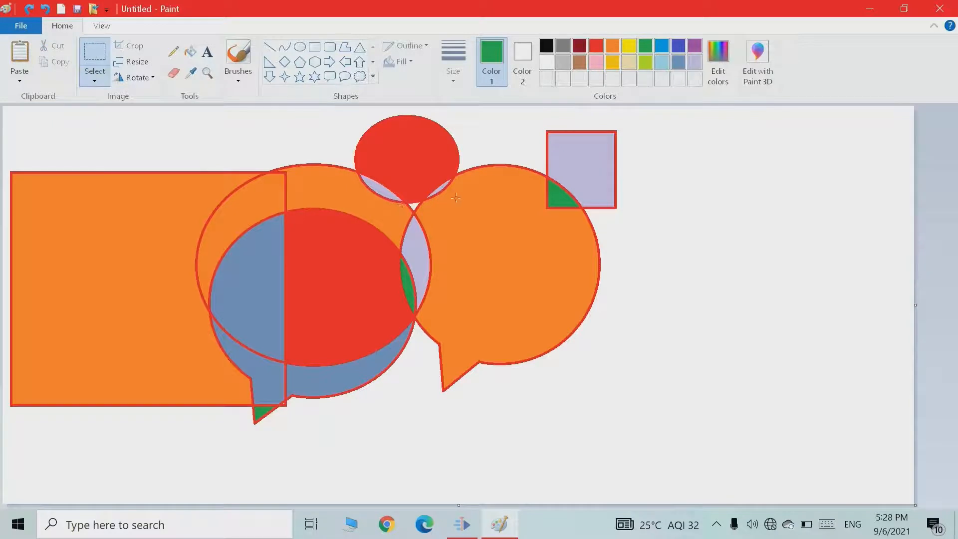
{"action": "left_click_drag", "start_coordinate": [631, 316], "coordinate": [648, 351]}
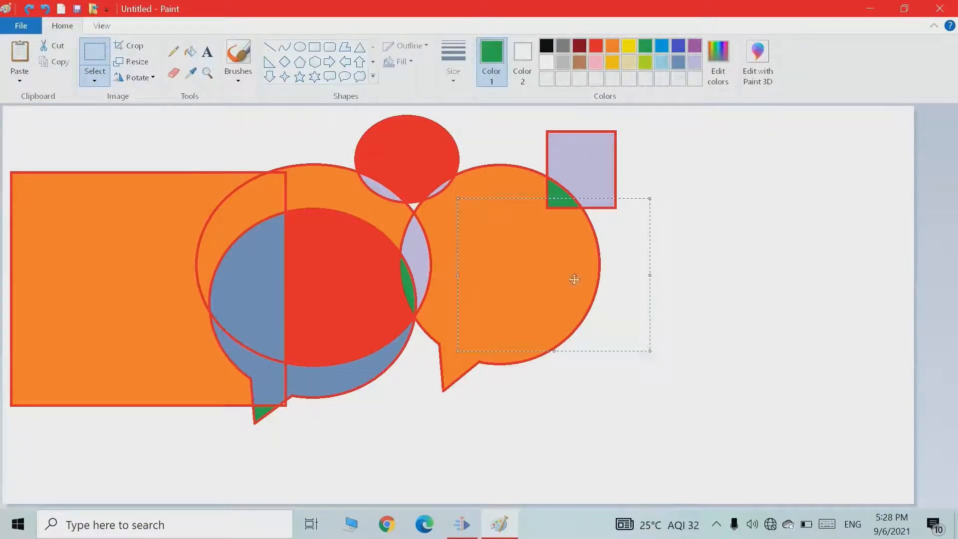
{"action": "left_click", "coordinate": [95, 81]}
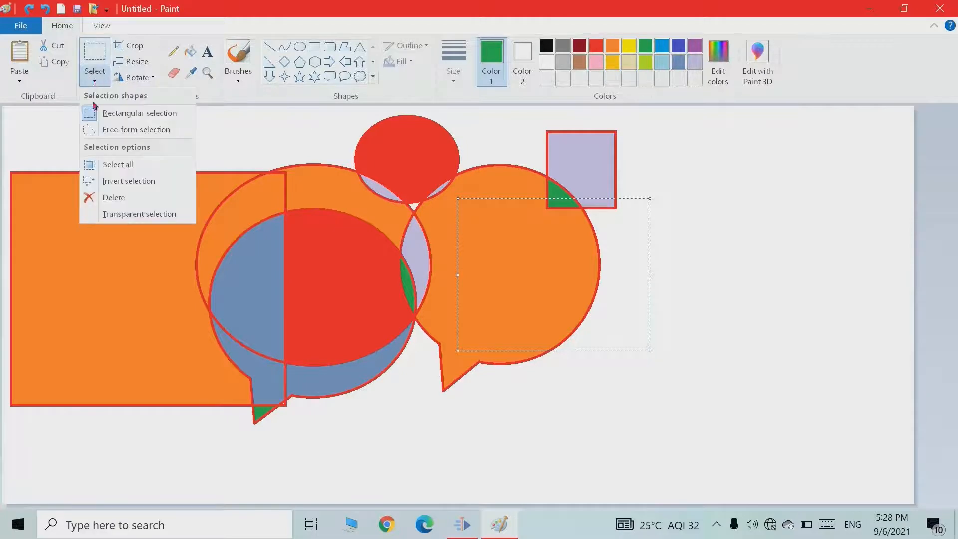
{"action": "left_click", "coordinate": [104, 168]}
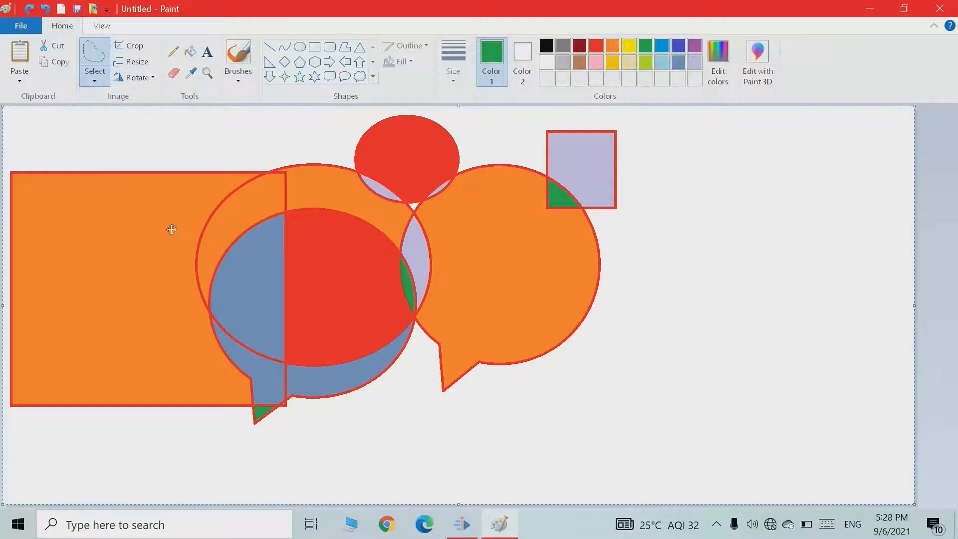
Move the whole selected picture across the canvas and undo the moves.
{"action": "left_click_drag", "start_coordinate": [180, 238], "coordinate": [209, 305]}
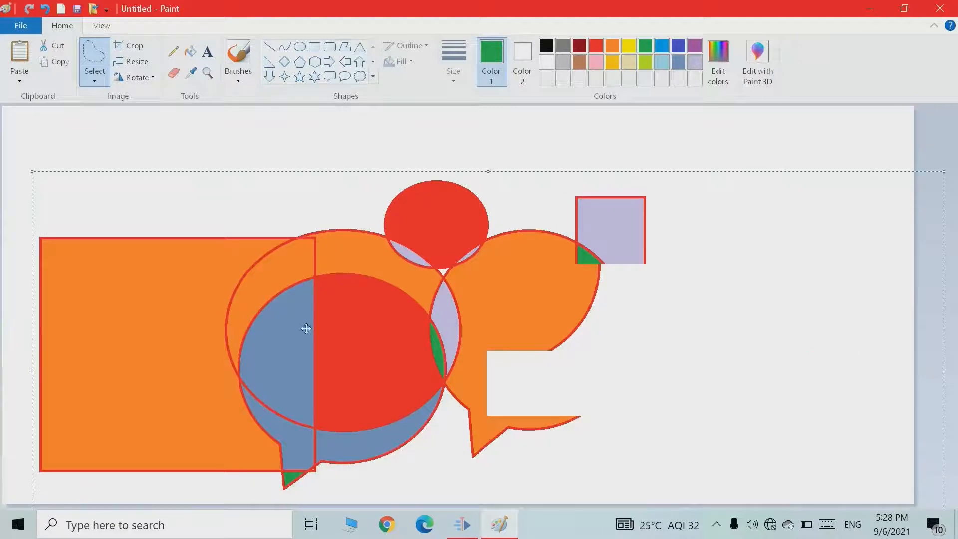
{"action": "left_click_drag", "start_coordinate": [266, 236], "coordinate": [263, 279]}
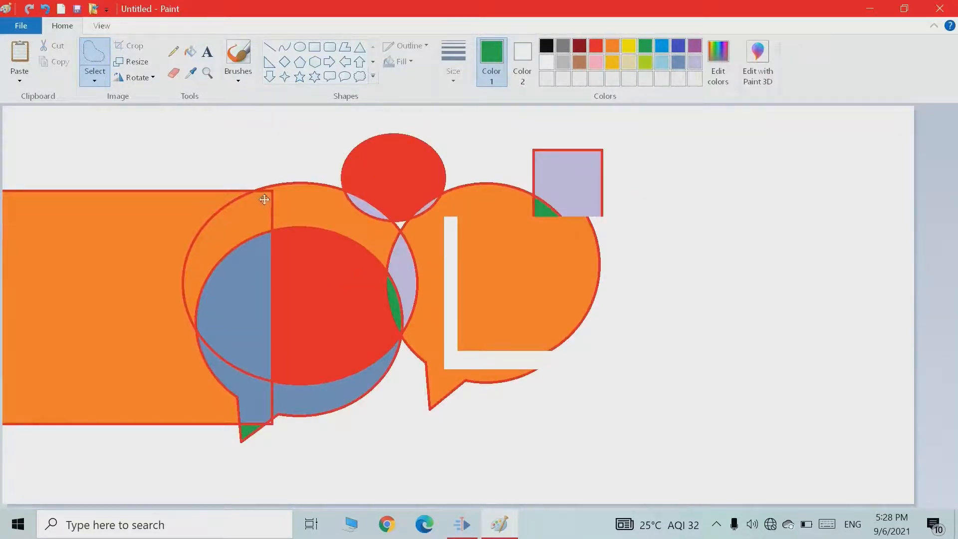
{"action": "key", "text": "ctrl+z"}
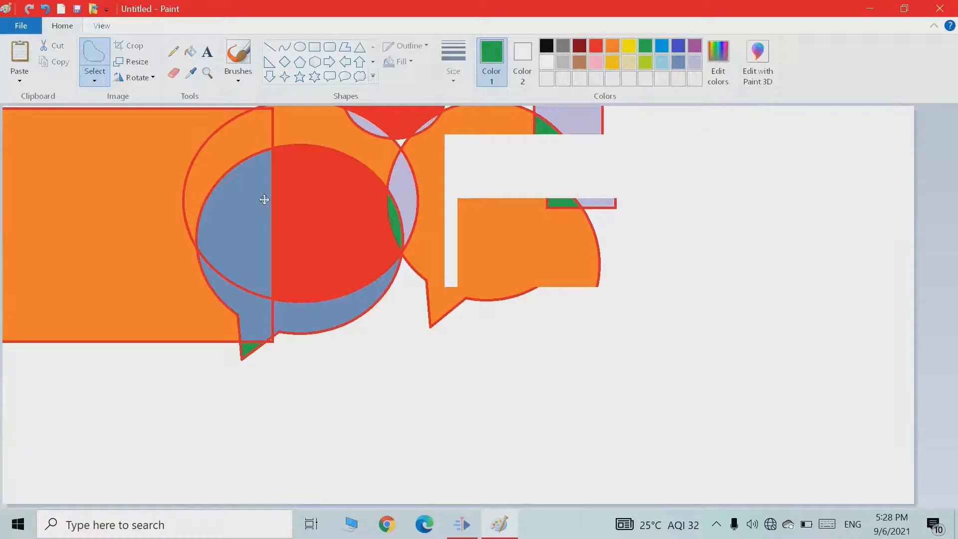
{"action": "left_click_drag", "start_coordinate": [264, 199], "coordinate": [267, 234]}
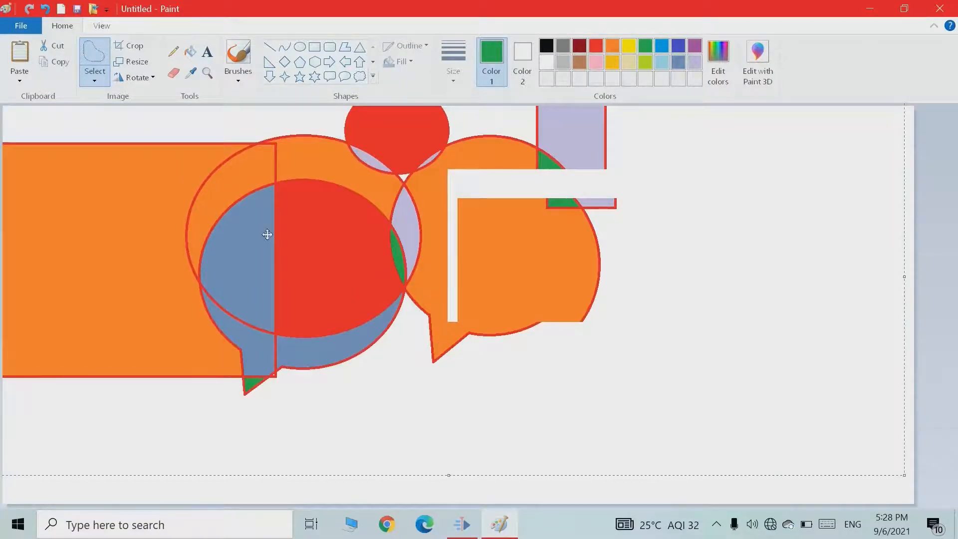
{"action": "left_click", "coordinate": [96, 83]}
{"action": "left_click", "coordinate": [129, 183]}
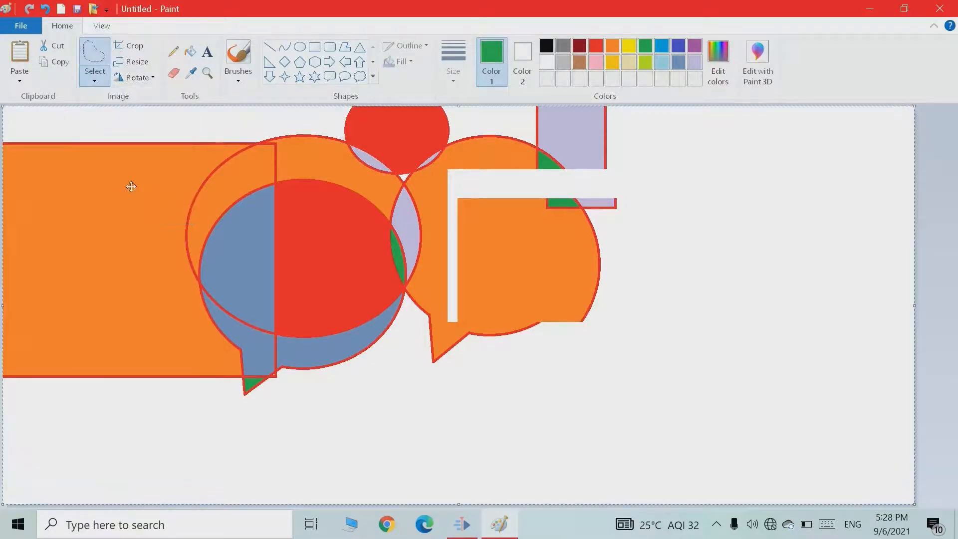
{"action": "key", "text": "ctrl+z"}
{"action": "key", "text": "ctrl+z"}
Make a free-form selection inside the orange rectangle.
{"action": "left_click", "coordinate": [94, 82]}
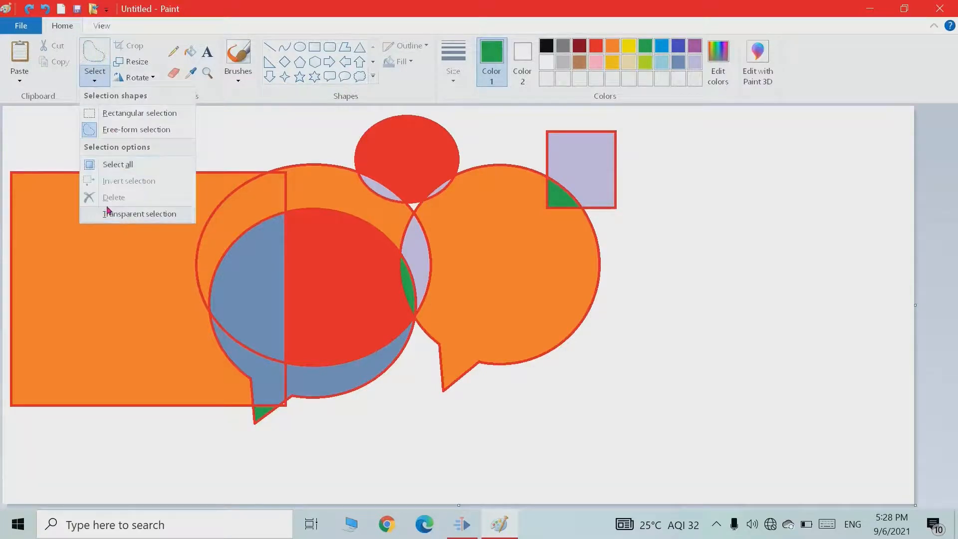
{"action": "left_click", "coordinate": [589, 333]}
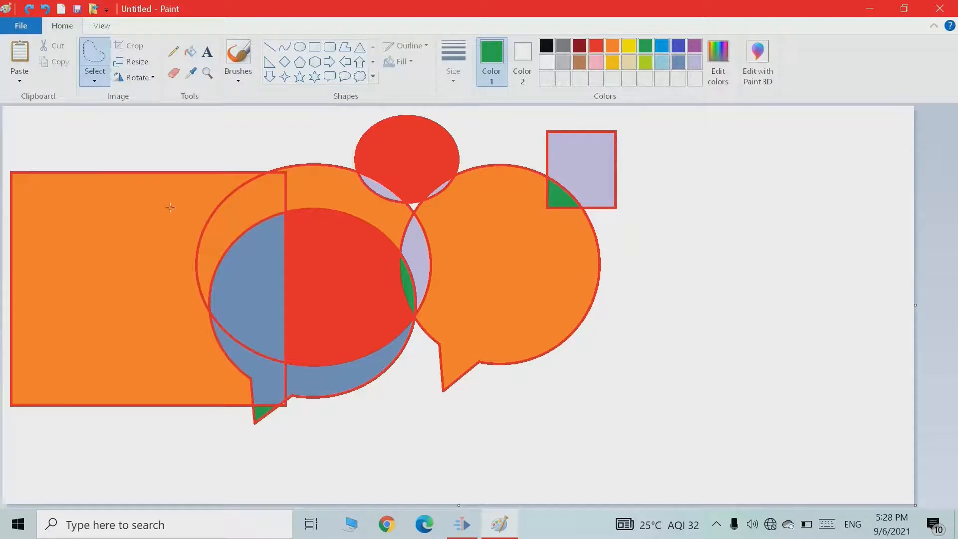
{"action": "mouse_move", "coordinate": [123, 211]}
{"action": "left_mouse_down"}
{"action": "mouse_move", "coordinate": [187, 240]}
{"action": "mouse_move", "coordinate": [261, 315]}
{"action": "mouse_move", "coordinate": [247, 342]}
{"action": "left_mouse_up"}
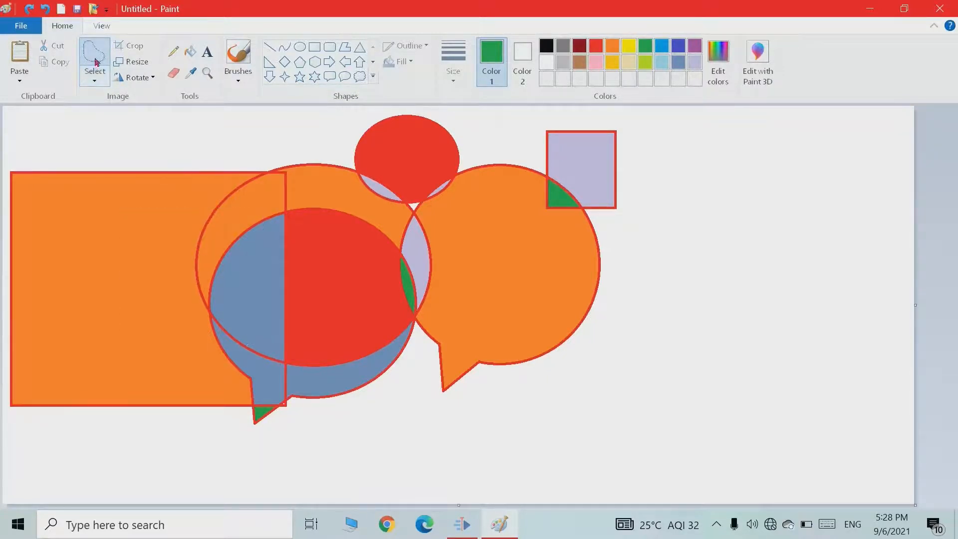
Switch to Rectangular selection, move a small selected area of the ellipse, then undo it.
{"action": "left_click", "coordinate": [94, 80]}
{"action": "left_click", "coordinate": [97, 108]}
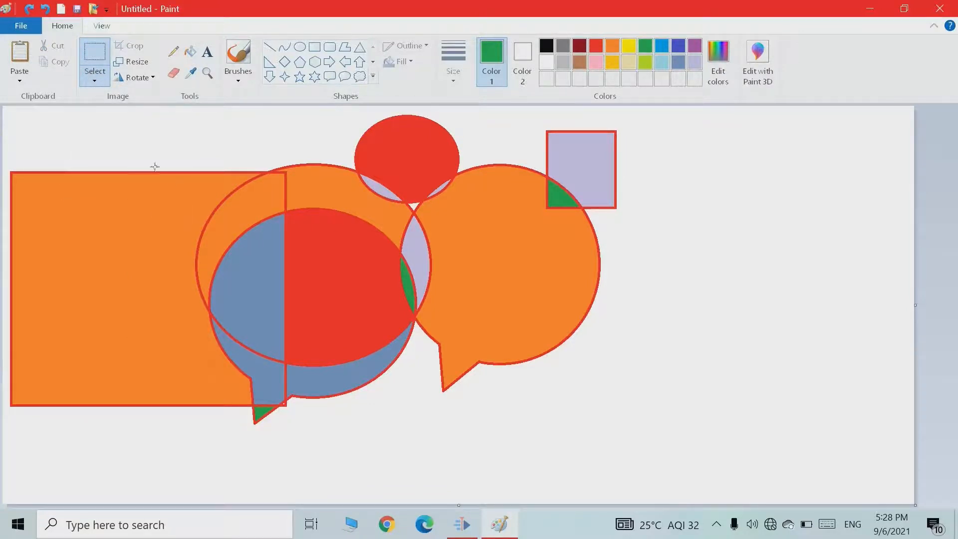
{"action": "left_click_drag", "start_coordinate": [340, 282], "coordinate": [353, 308]}
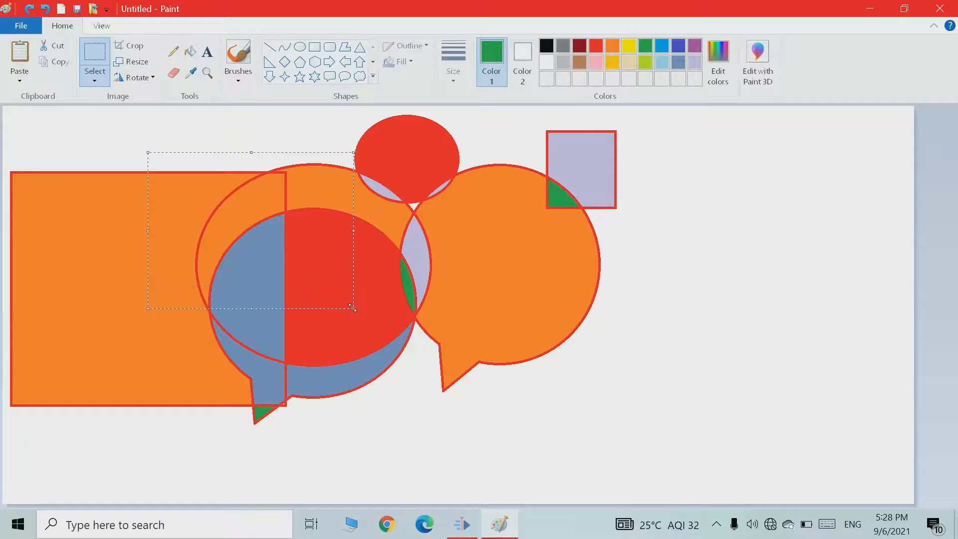
{"action": "mouse_move", "coordinate": [282, 256]}
{"action": "left_mouse_down"}
{"action": "mouse_move", "coordinate": [449, 274]}
{"action": "mouse_move", "coordinate": [552, 299]}
{"action": "mouse_move", "coordinate": [578, 293]}
{"action": "mouse_move", "coordinate": [420, 325]}
{"action": "mouse_move", "coordinate": [280, 263]}
{"action": "left_mouse_up"}
{"action": "key", "text": "ctrl+z"}
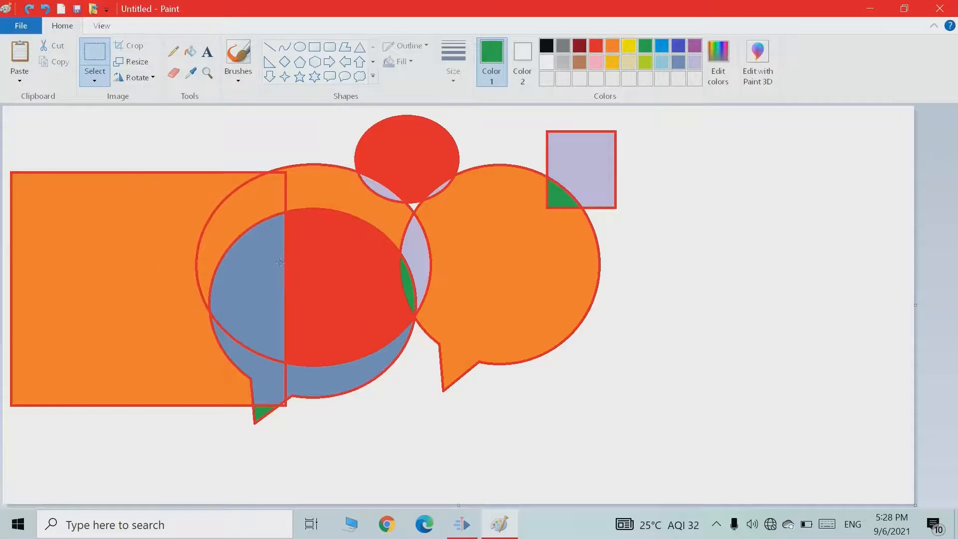
Draw a green circle in the empty area to the right of the callouts.
{"action": "left_click", "coordinate": [301, 49]}
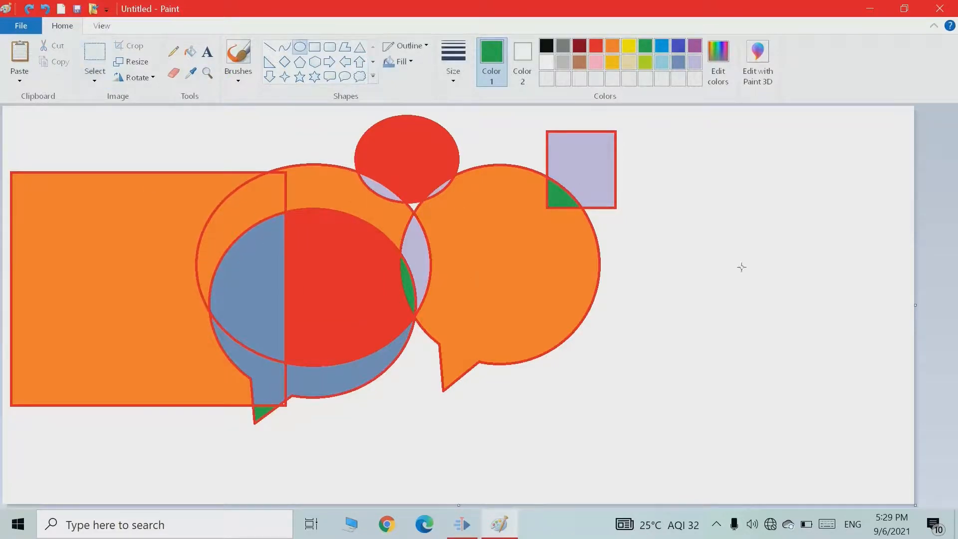
{"action": "mouse_move", "coordinate": [700, 248]}
{"action": "left_mouse_down"}
{"action": "mouse_move", "coordinate": [799, 331]}
{"action": "mouse_move", "coordinate": [843, 388]}
{"action": "left_mouse_up"}
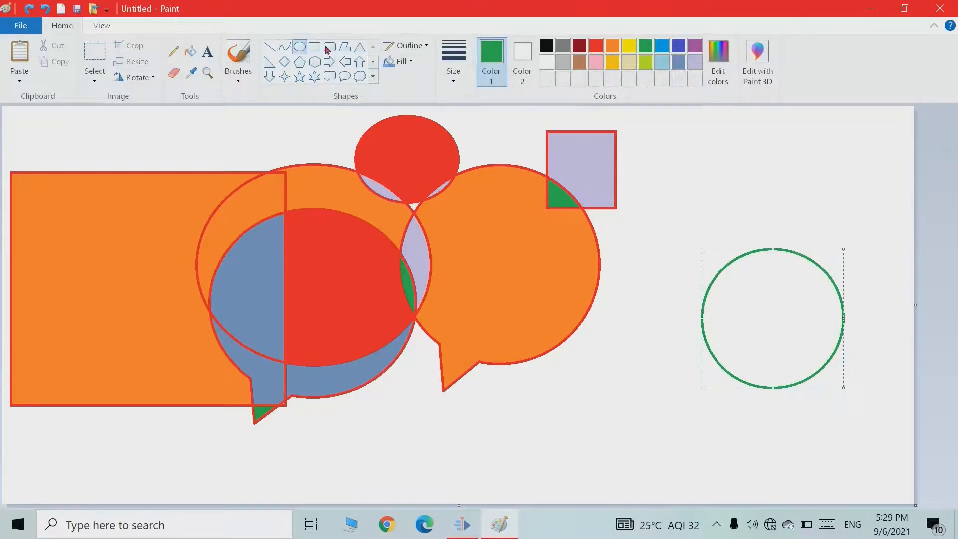
Fill the circle on the right with green using the Fill tool.
{"action": "left_click", "coordinate": [190, 51]}
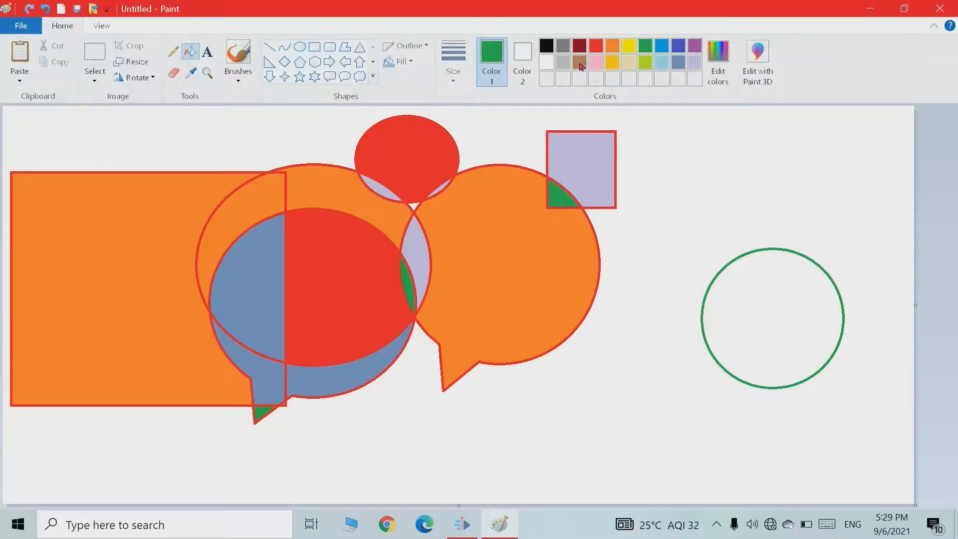
{"action": "left_click", "coordinate": [585, 49]}
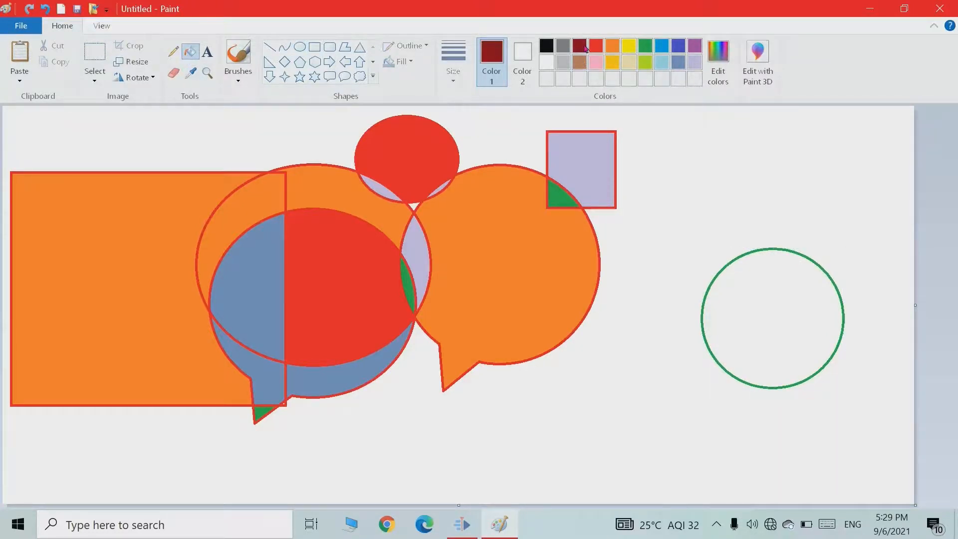
{"action": "left_click", "coordinate": [650, 50]}
{"action": "left_click", "coordinate": [788, 270]}
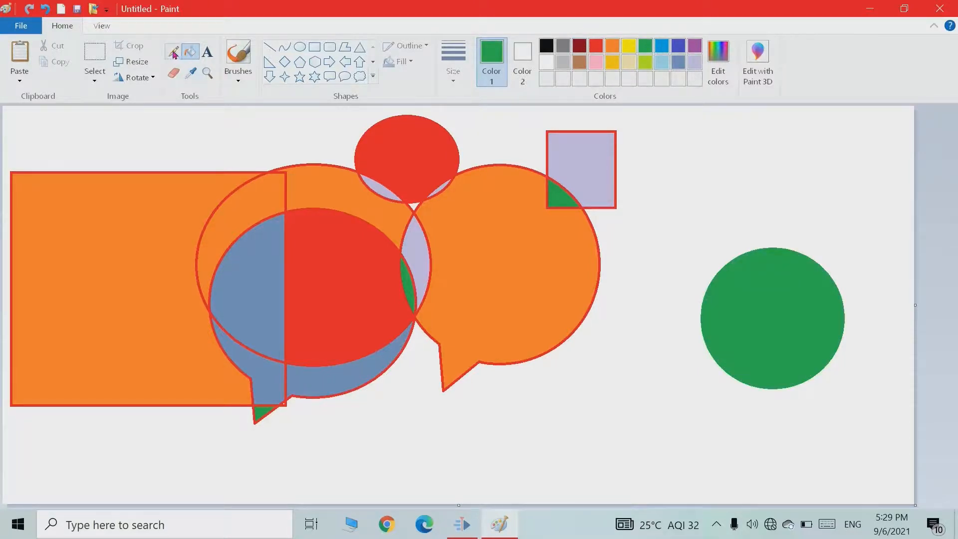
Select the green circle, move it onto the orange rectangle, and switch on transparent selection.
{"action": "left_click", "coordinate": [93, 59]}
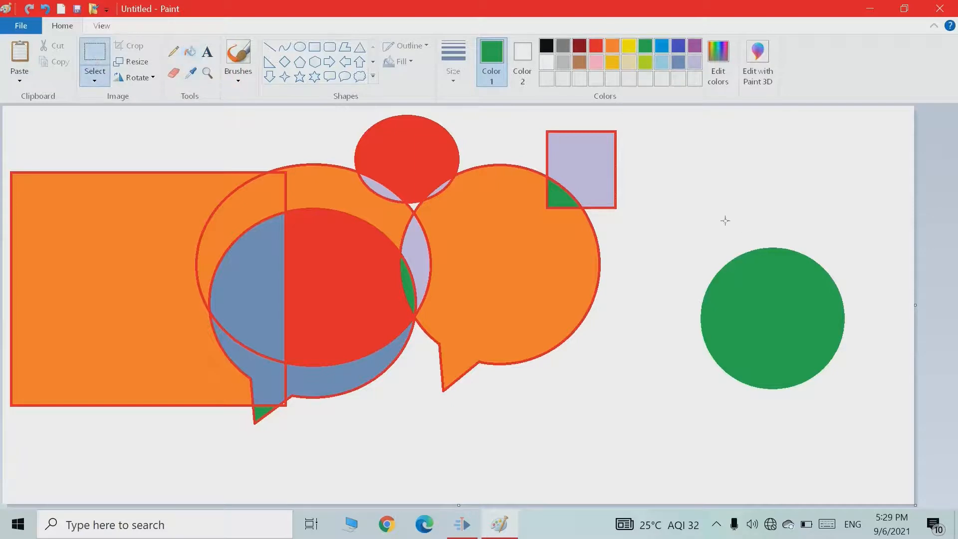
{"action": "left_click_drag", "start_coordinate": [863, 402], "coordinate": [876, 423]}
{"action": "left_click_drag", "start_coordinate": [795, 334], "coordinate": [150, 303]}
{"action": "left_click_drag", "start_coordinate": [149, 303], "coordinate": [168, 309]}
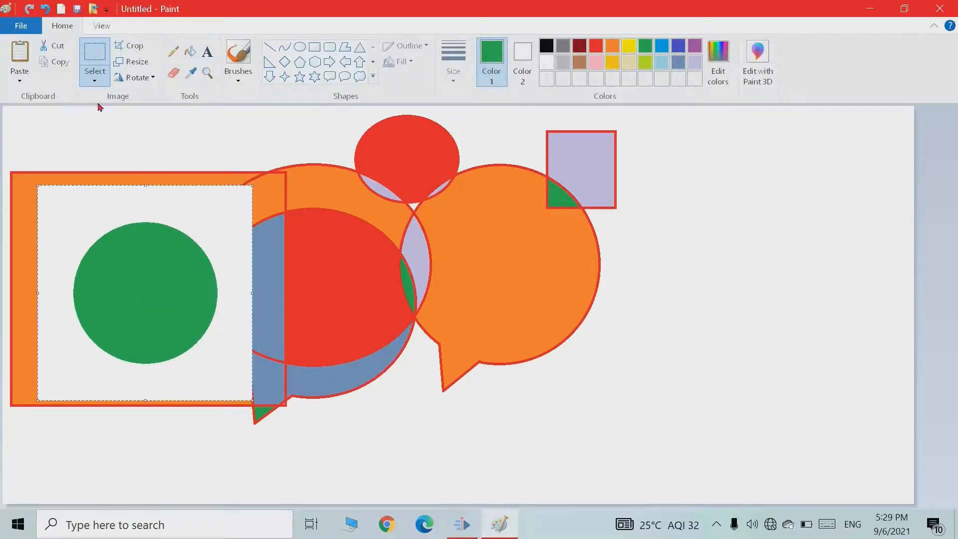
{"action": "left_click", "coordinate": [97, 81]}
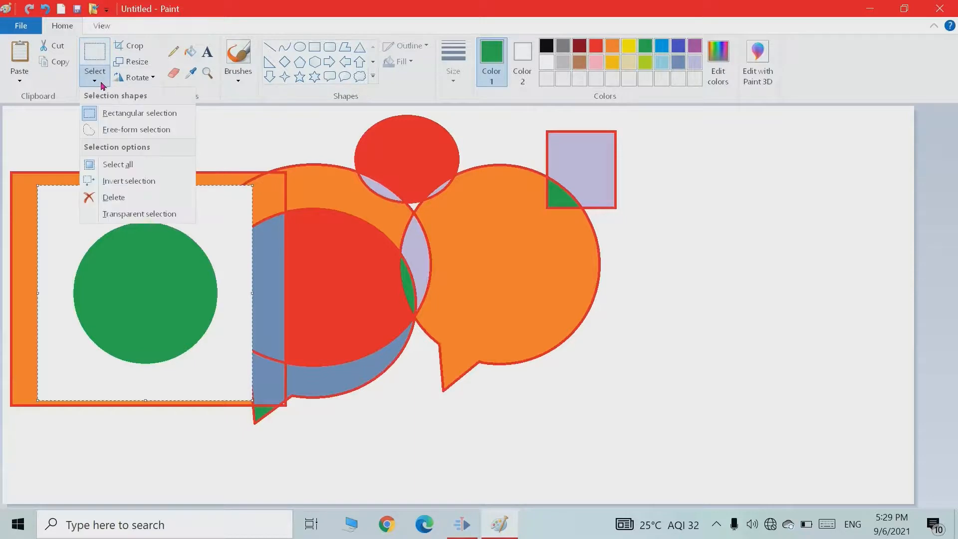
{"action": "left_click", "coordinate": [138, 215]}
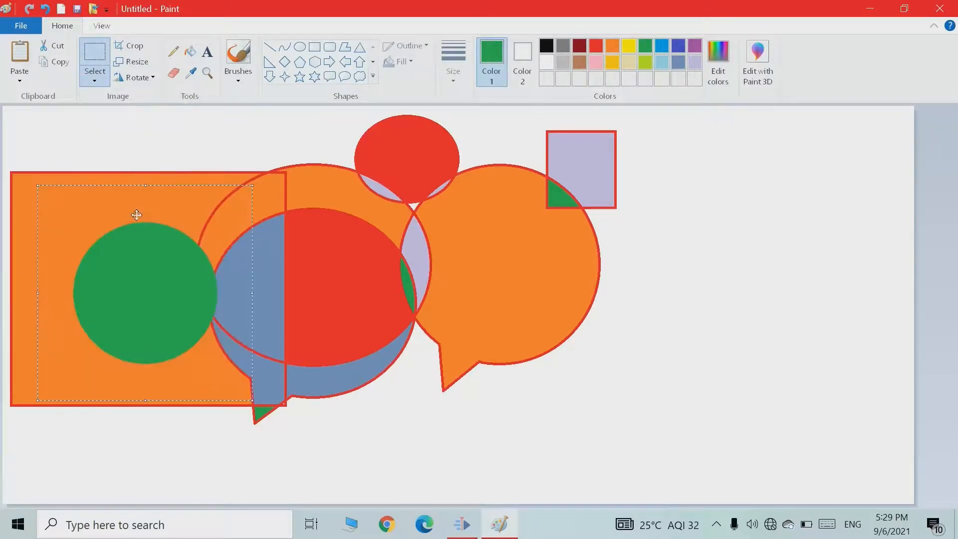
Move the green circle into the orange speech bubble and shrink it into a smaller ellipse.
{"action": "left_click_drag", "start_coordinate": [153, 302], "coordinate": [475, 266]}
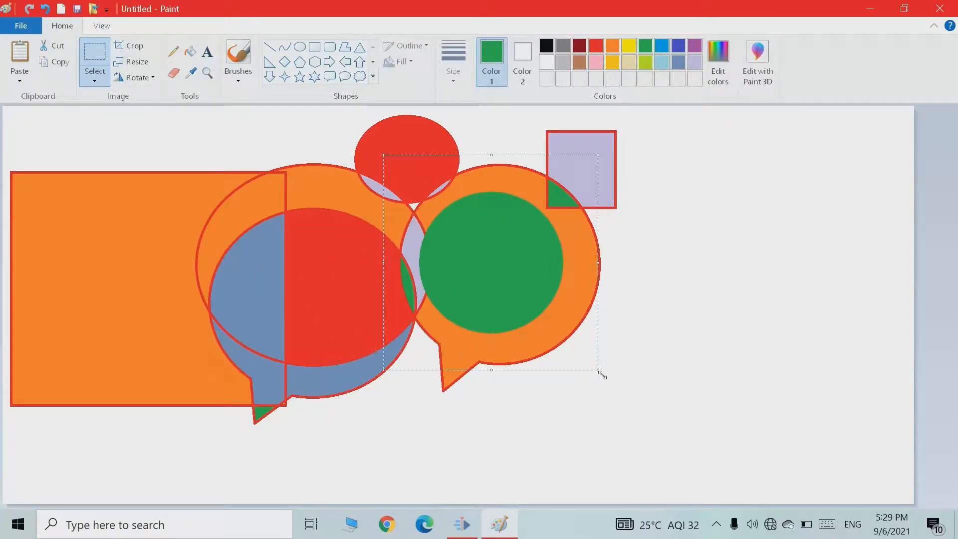
{"action": "left_click_drag", "start_coordinate": [562, 319], "coordinate": [554, 309]}
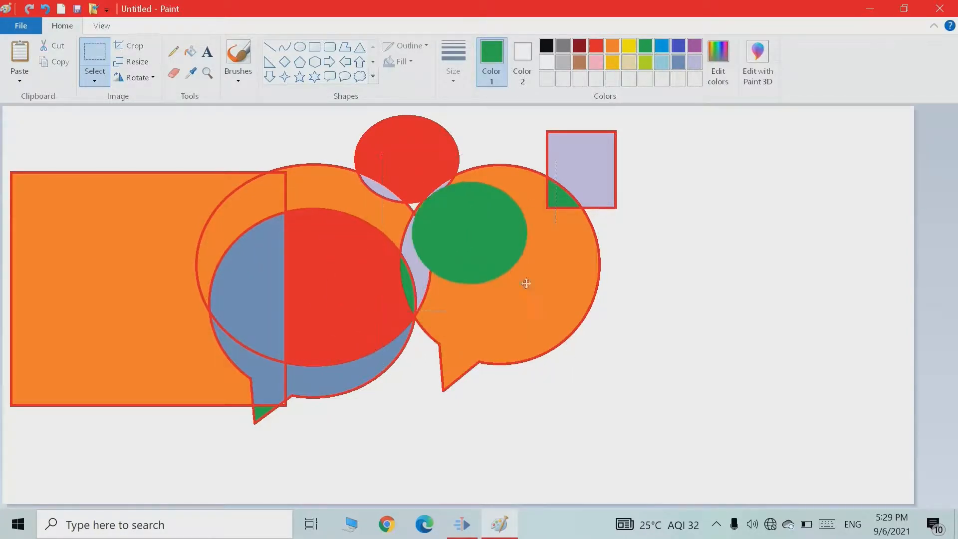
{"action": "left_click_drag", "start_coordinate": [526, 280], "coordinate": [547, 298]}
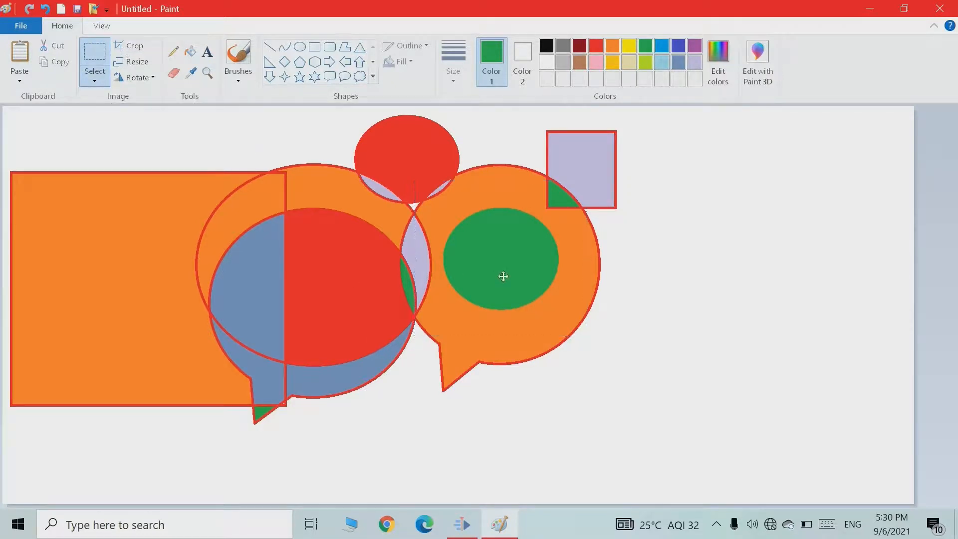
Select the area around the green ellipse, crop the picture to it, and enlarge the canvas.
{"action": "left_click_drag", "start_coordinate": [504, 276], "coordinate": [507, 293]}
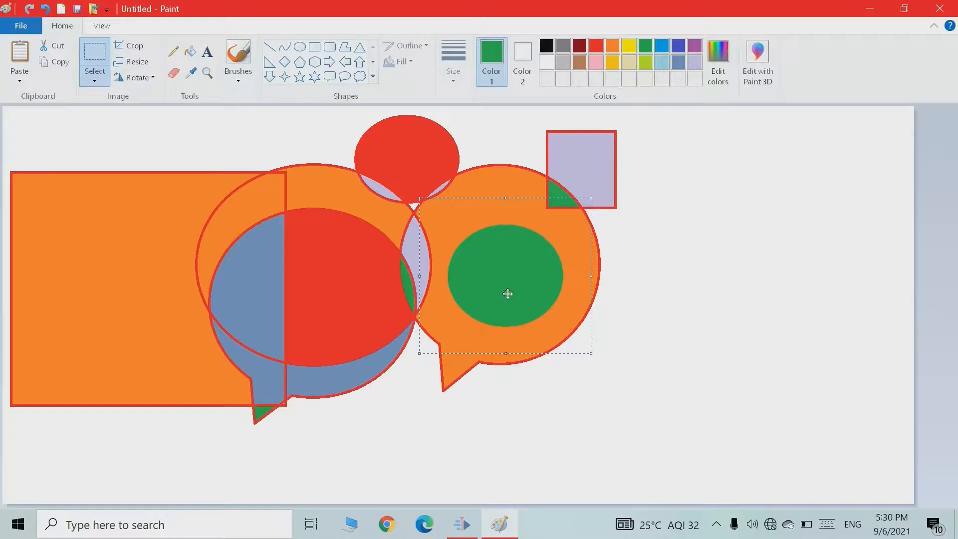
{"action": "left_click", "coordinate": [138, 49]}
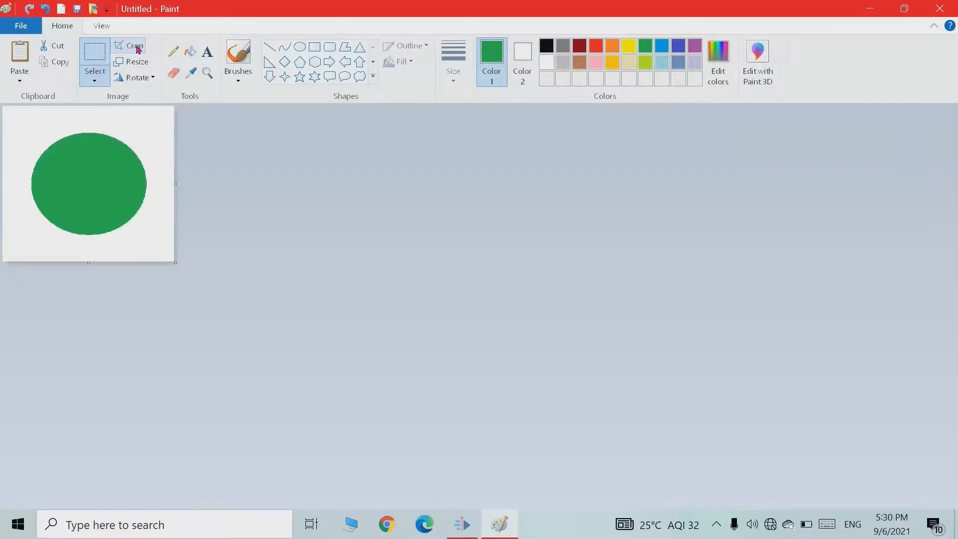
{"action": "left_click_drag", "start_coordinate": [176, 263], "coordinate": [956, 505]}
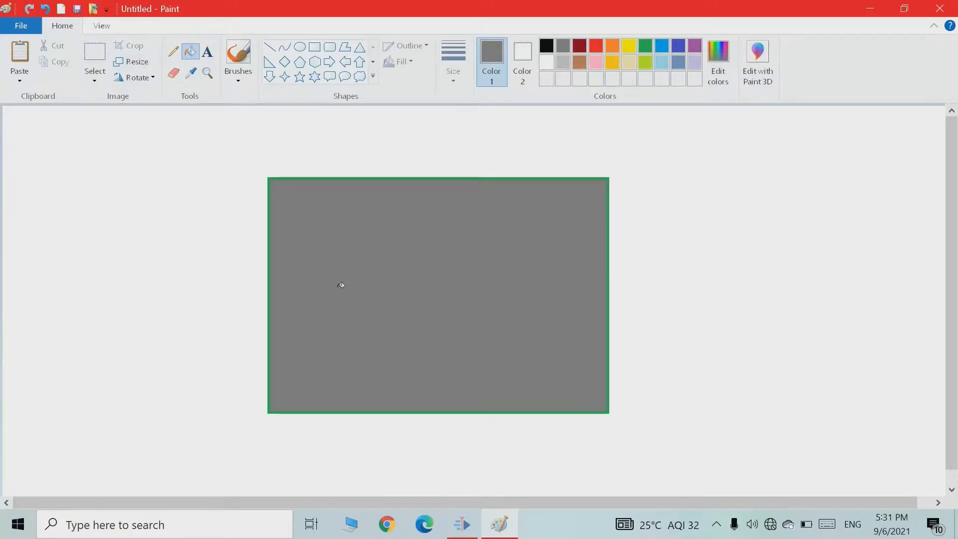
Select the area around the gray rectangle and resize it to 200% with 5-degree horizontal and vertical skew.
{"action": "left_click", "coordinate": [101, 62]}
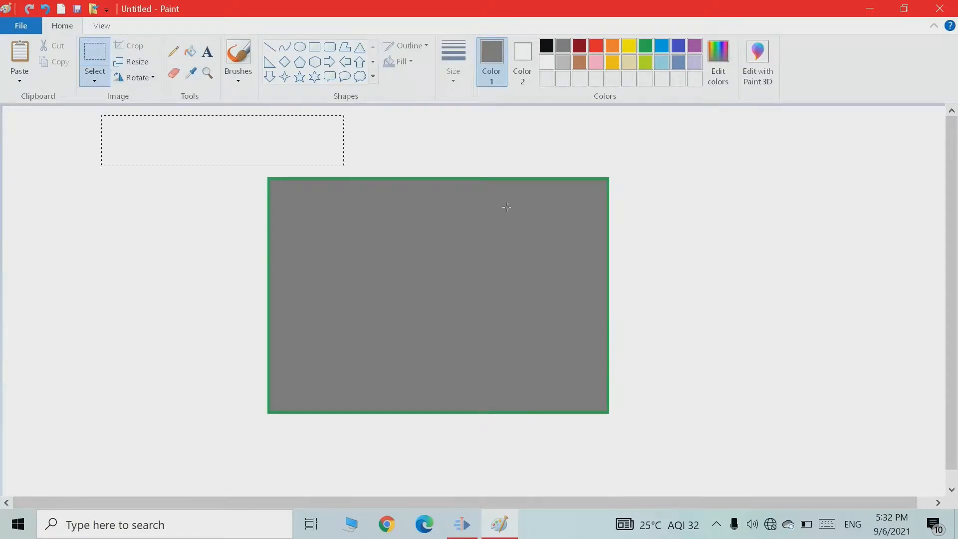
{"action": "left_click_drag", "start_coordinate": [506, 206], "coordinate": [726, 473]}
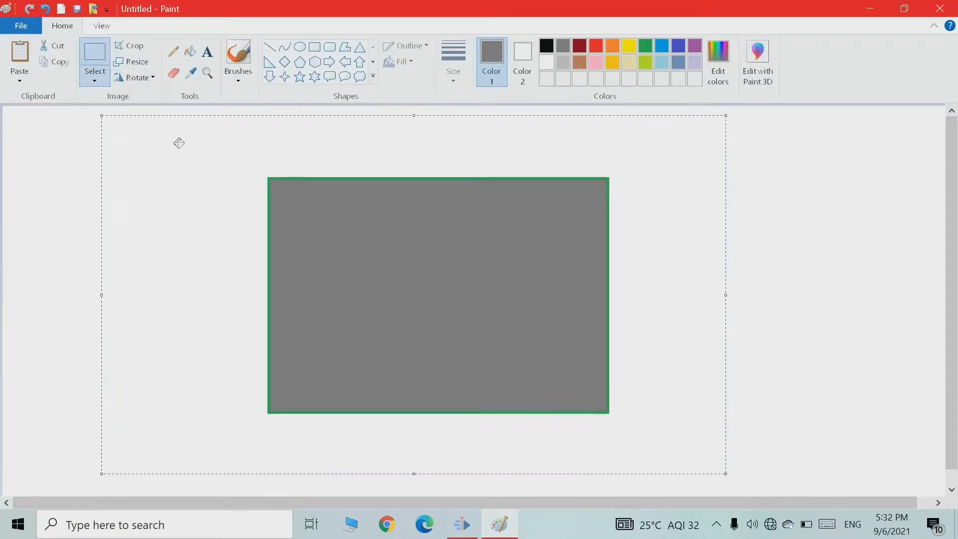
{"action": "left_click", "coordinate": [144, 69]}
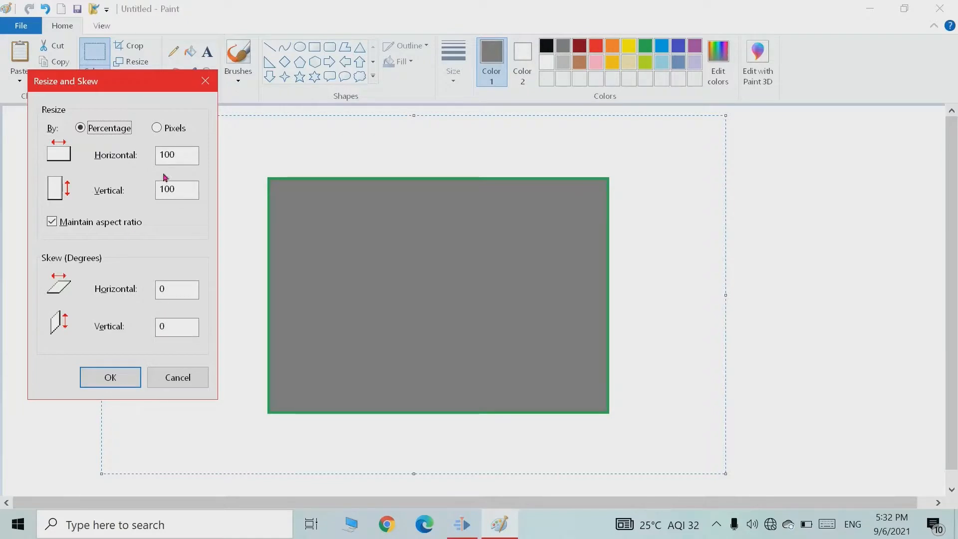
{"action": "left_click_drag", "start_coordinate": [180, 154], "coordinate": [152, 153]}
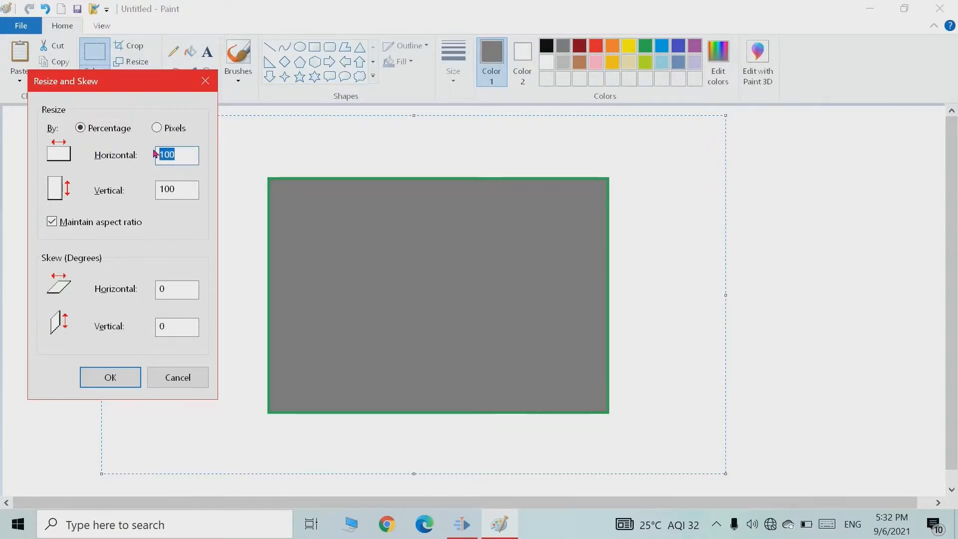
{"action": "type", "text": "200"}
{"action": "left_click_drag", "start_coordinate": [175, 287], "coordinate": [150, 286]}
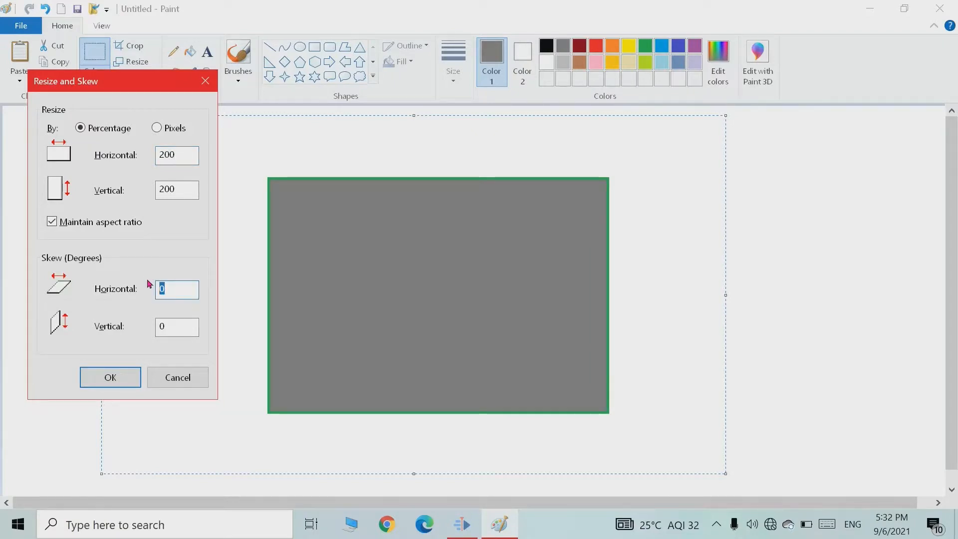
{"action": "type", "text": "5"}
{"action": "left_click_drag", "start_coordinate": [182, 327], "coordinate": [140, 328]}
{"action": "type", "text": "5"}
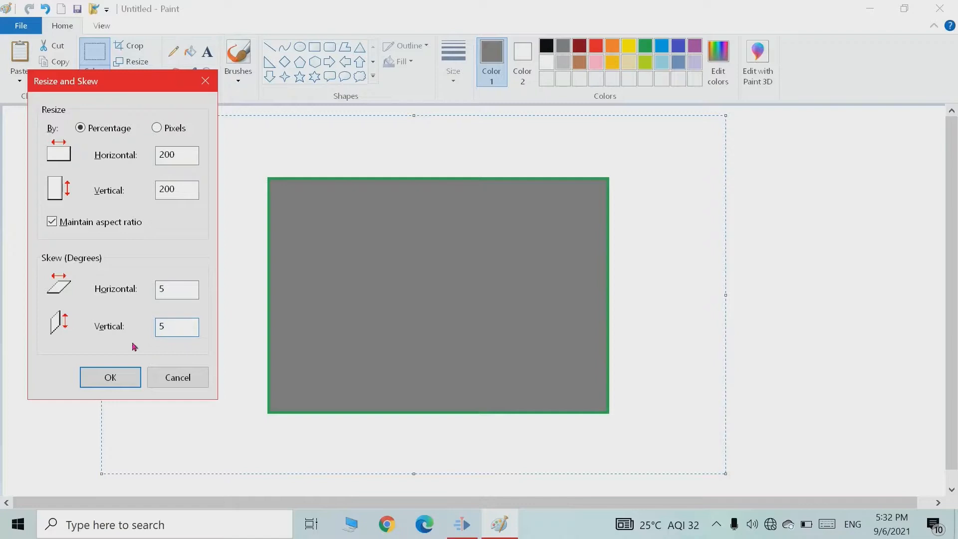
{"action": "left_click", "coordinate": [126, 379]}
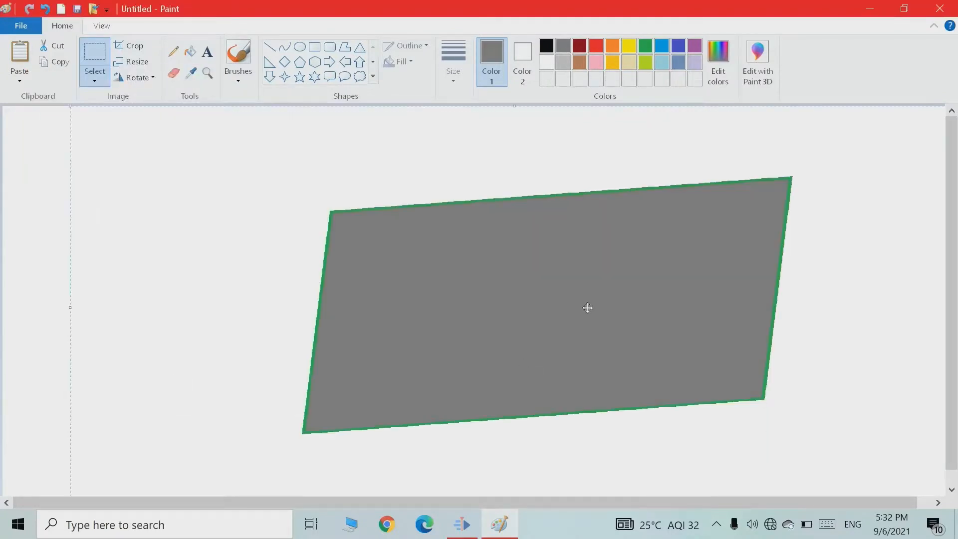
Shift the skewed shape left and resize it to 300% with an 8-degree horizontal skew.
{"action": "left_click_drag", "start_coordinate": [592, 282], "coordinate": [519, 280]}
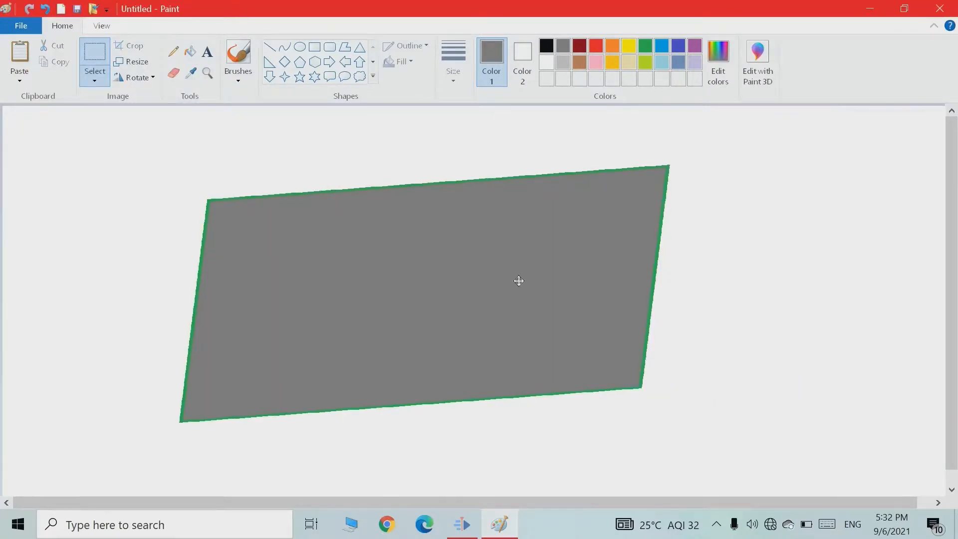
{"action": "left_click", "coordinate": [137, 64]}
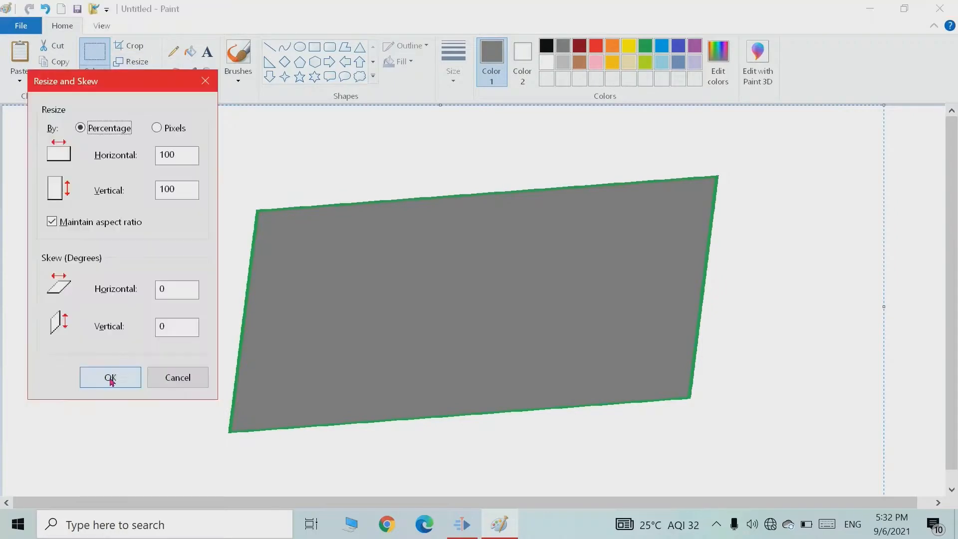
{"action": "left_click_drag", "start_coordinate": [180, 157], "coordinate": [151, 162]}
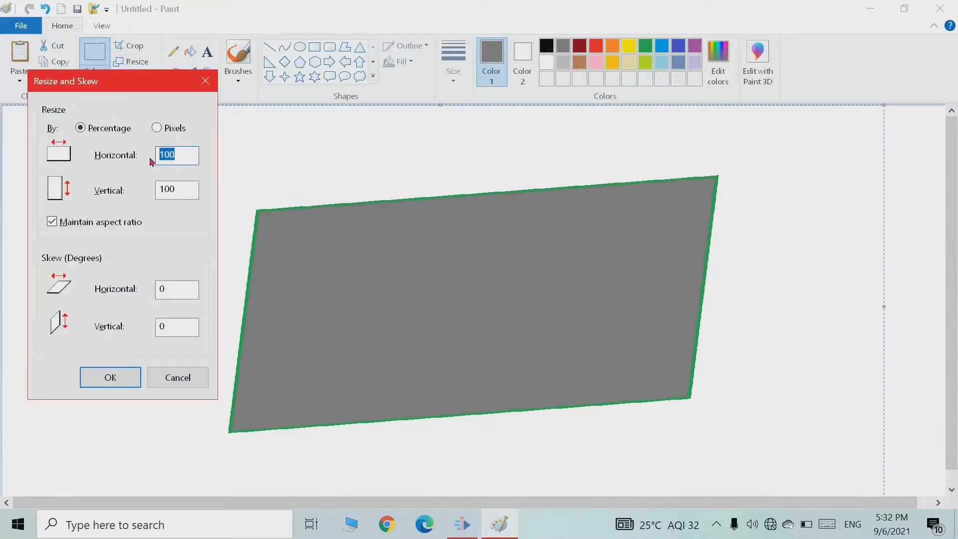
{"action": "type", "text": "300"}
{"action": "left_click_drag", "start_coordinate": [188, 291], "coordinate": [143, 290]}
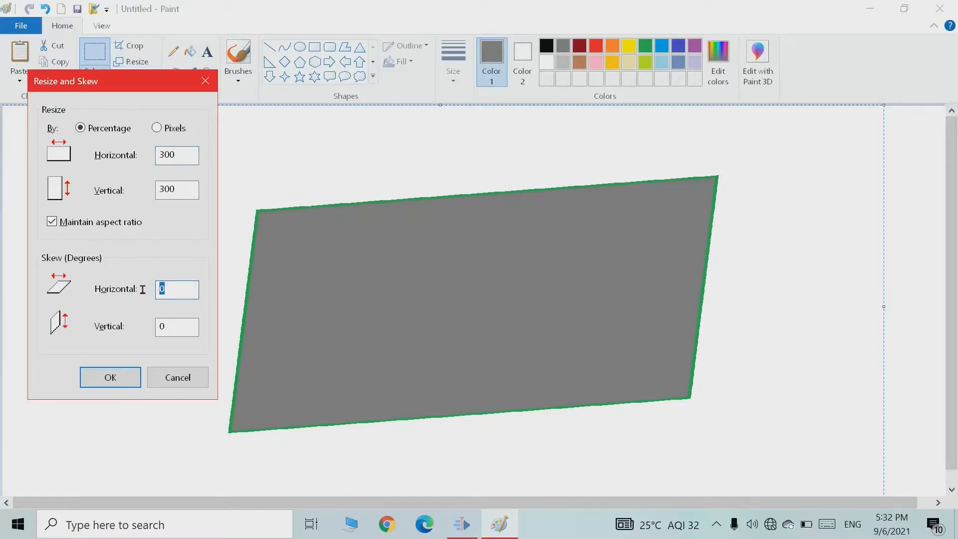
{"action": "type", "text": "8"}
{"action": "left_click", "coordinate": [129, 380]}
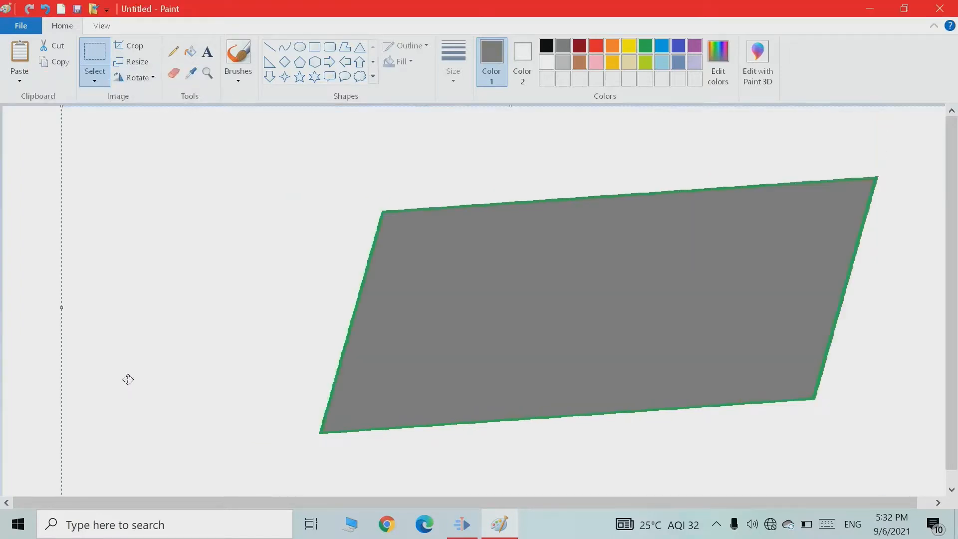
Move the skewed shape around the canvas and undo the skew changes.
{"action": "left_click_drag", "start_coordinate": [665, 355], "coordinate": [712, 342]}
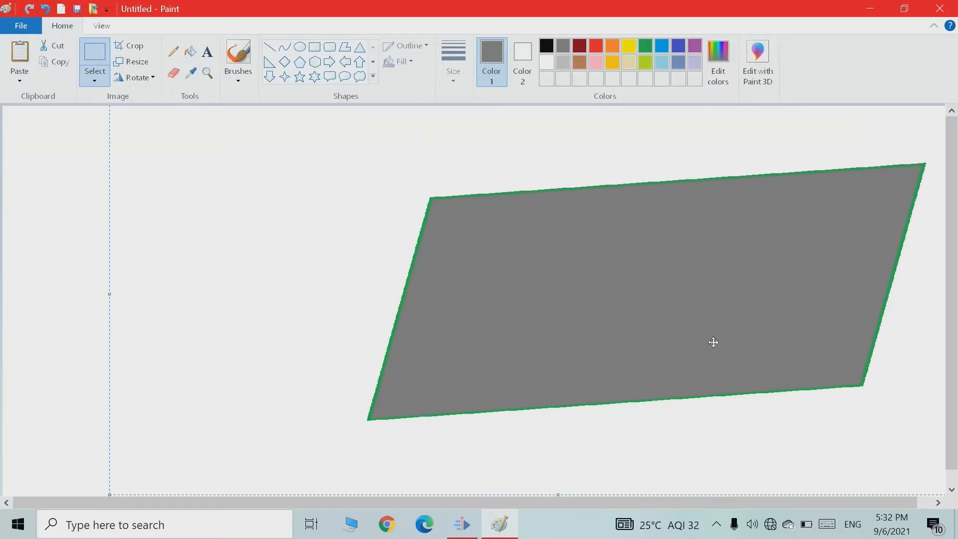
{"action": "left_click_drag", "start_coordinate": [713, 342], "coordinate": [573, 334]}
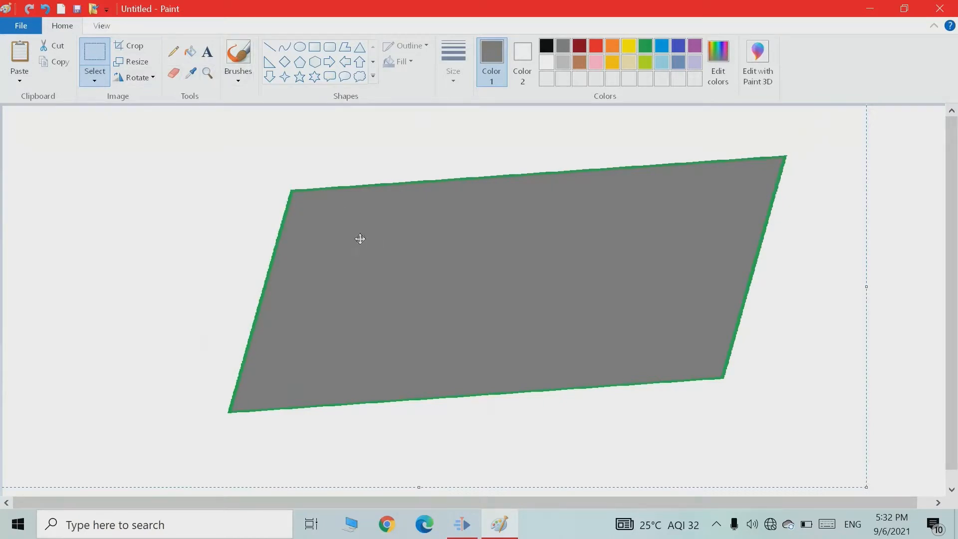
{"action": "key", "text": "ctrl+z"}
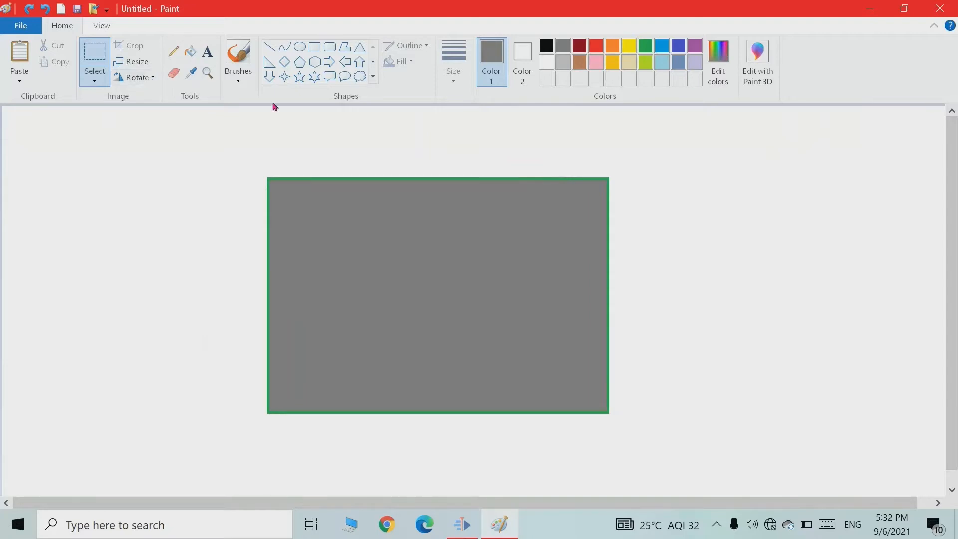
Draw a left arrow shape about 150 px wide to the left of the gray rectangle.
{"action": "left_click", "coordinate": [345, 62]}
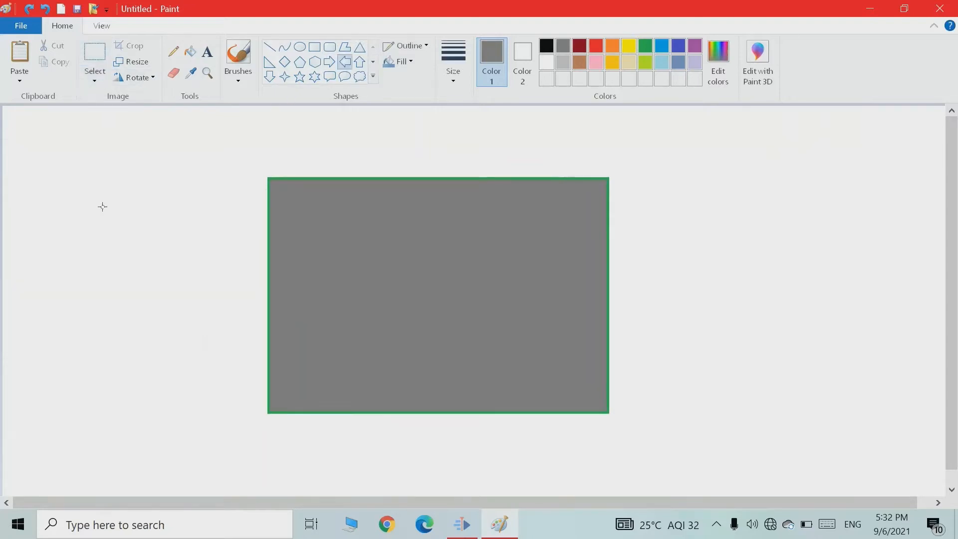
{"action": "left_click_drag", "start_coordinate": [102, 206], "coordinate": [240, 355]}
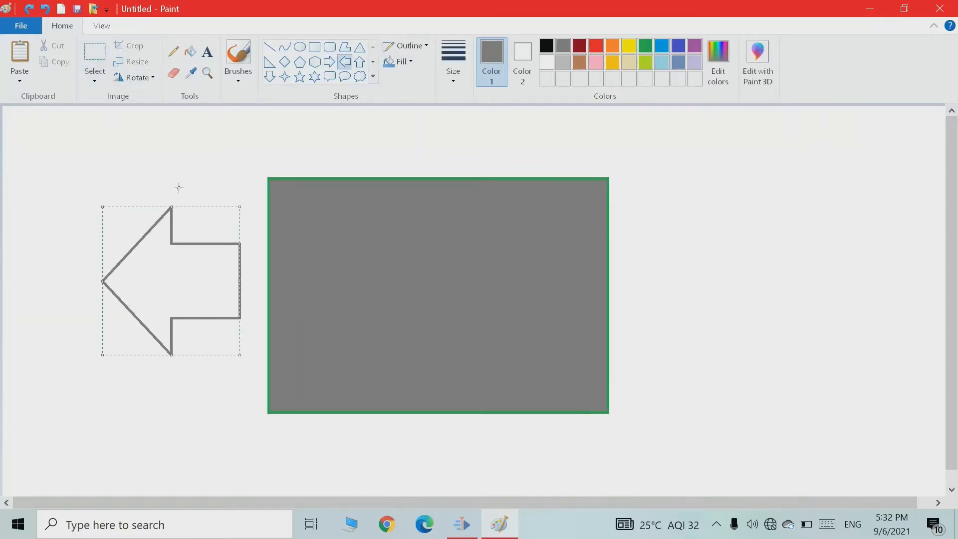
Rotate the arrow 90° right, then rotate it 90° left back to its original direction.
{"action": "left_click", "coordinate": [150, 79]}
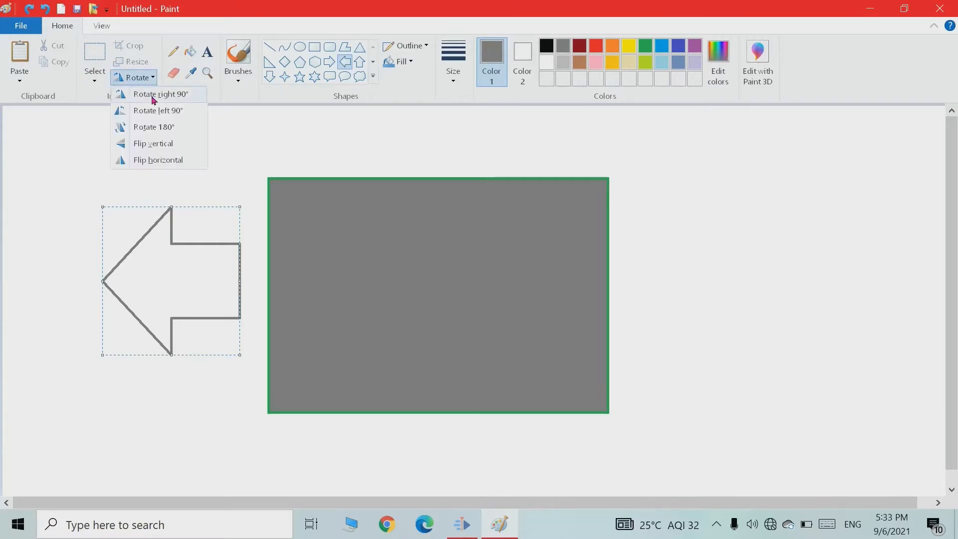
{"action": "left_click", "coordinate": [153, 96]}
{"action": "left_click", "coordinate": [153, 80]}
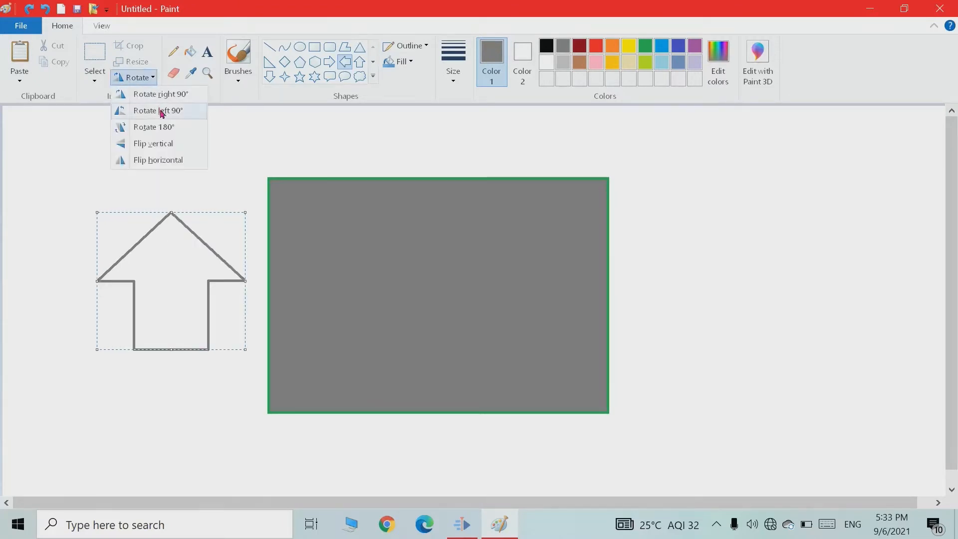
{"action": "left_click", "coordinate": [159, 110]}
Rotate the whole picture 180°.
{"action": "left_click", "coordinate": [150, 79]}
{"action": "left_click", "coordinate": [156, 126]}
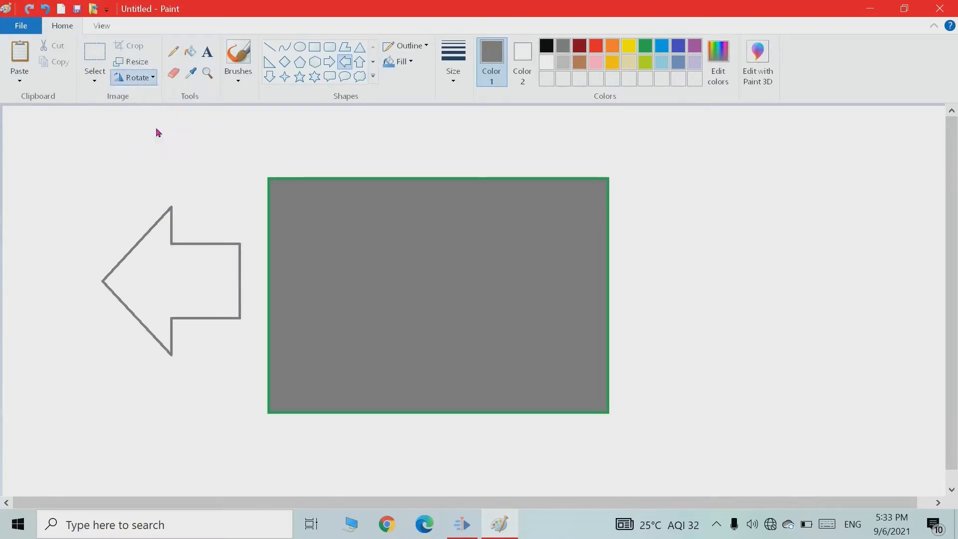
{"action": "left_click", "coordinate": [150, 79]}
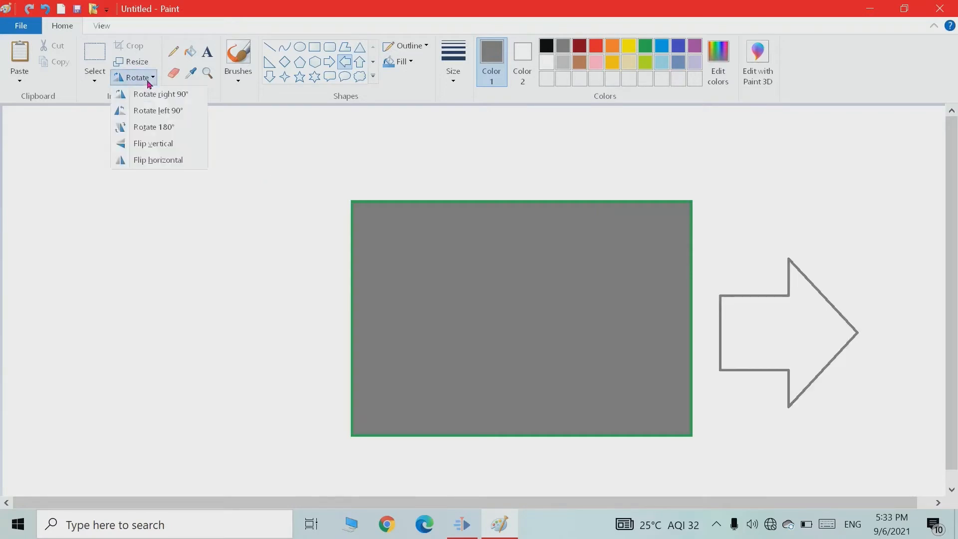
Flip the whole picture vertically, then flip it horizontally and back again.
{"action": "left_click", "coordinate": [155, 145]}
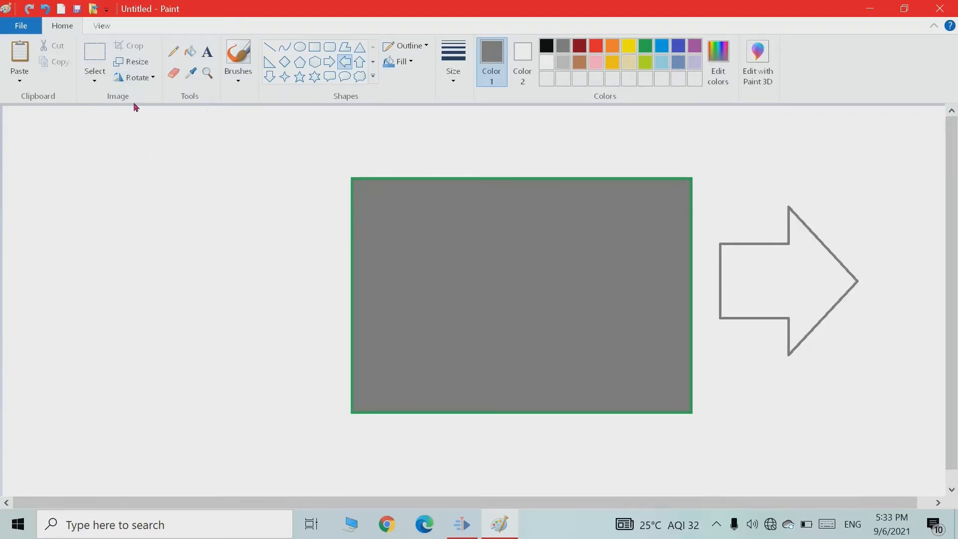
{"action": "left_click", "coordinate": [141, 79]}
{"action": "left_click", "coordinate": [150, 157]}
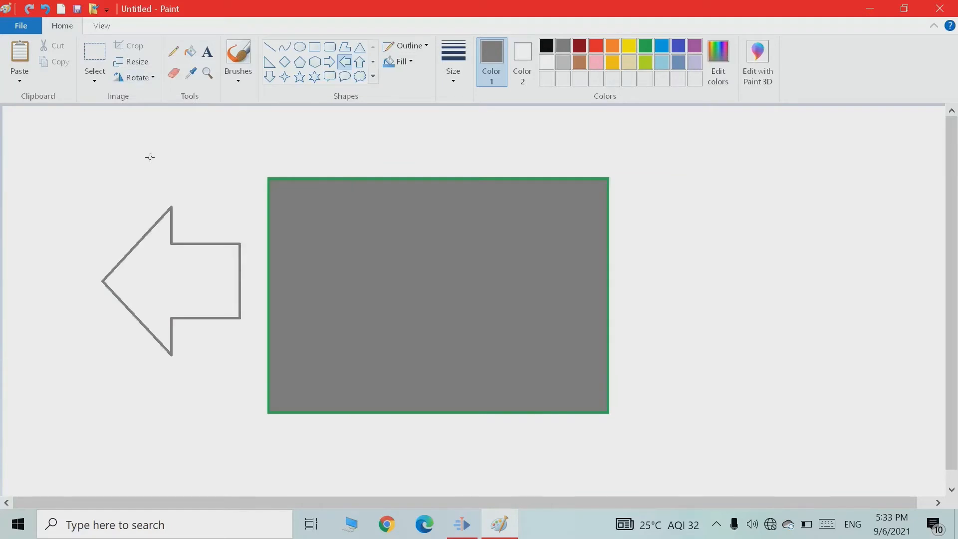
{"action": "left_click", "coordinate": [141, 80]}
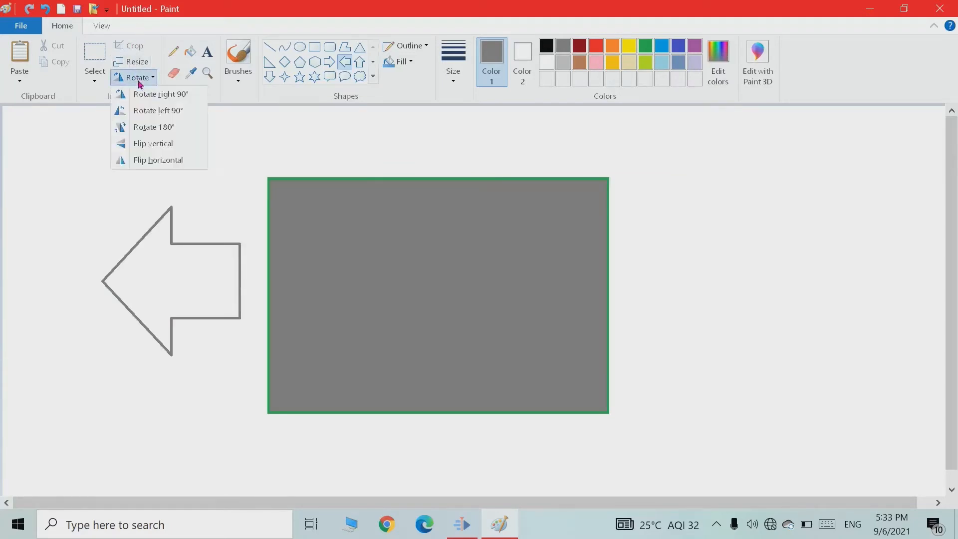
{"action": "left_click", "coordinate": [168, 161]}
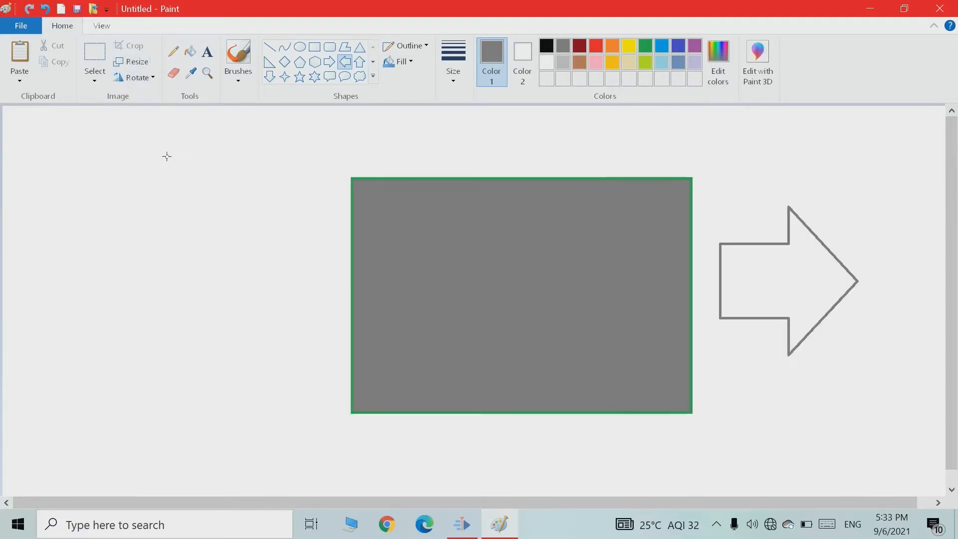
Draw a right arrow about 215 px wide left of the gray rectangle and flip it horizontally to point left.
{"action": "left_click", "coordinate": [330, 64]}
{"action": "left_click_drag", "start_coordinate": [126, 152], "coordinate": [327, 394]}
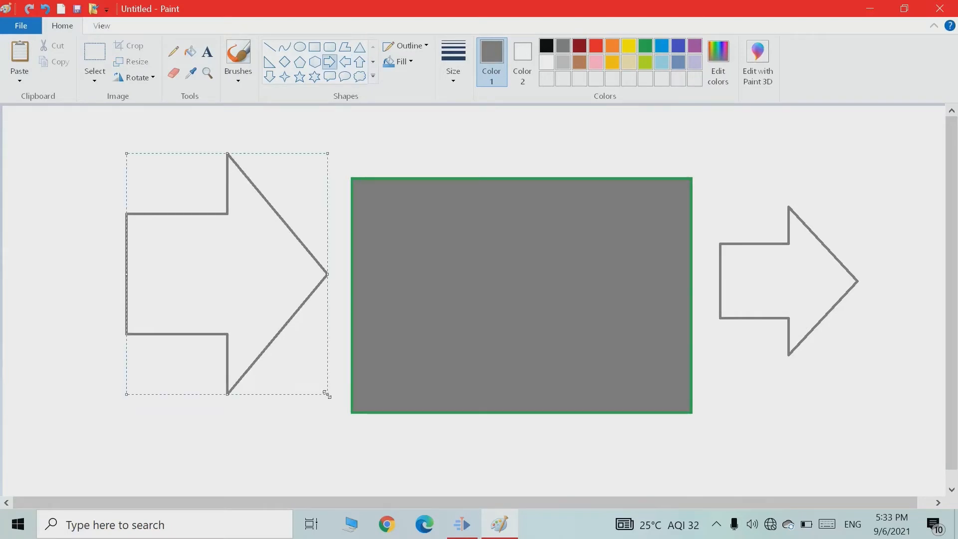
{"action": "left_click", "coordinate": [143, 78]}
{"action": "left_click", "coordinate": [168, 161]}
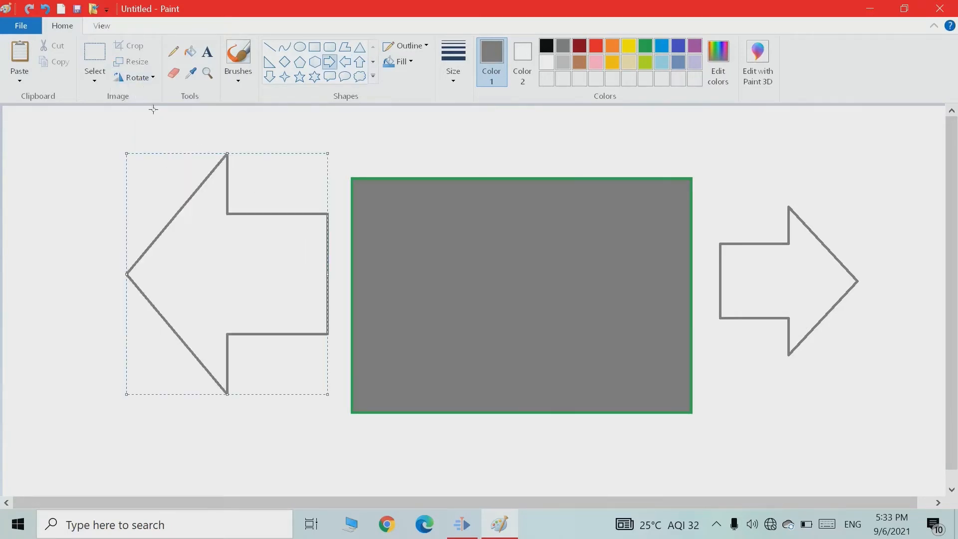